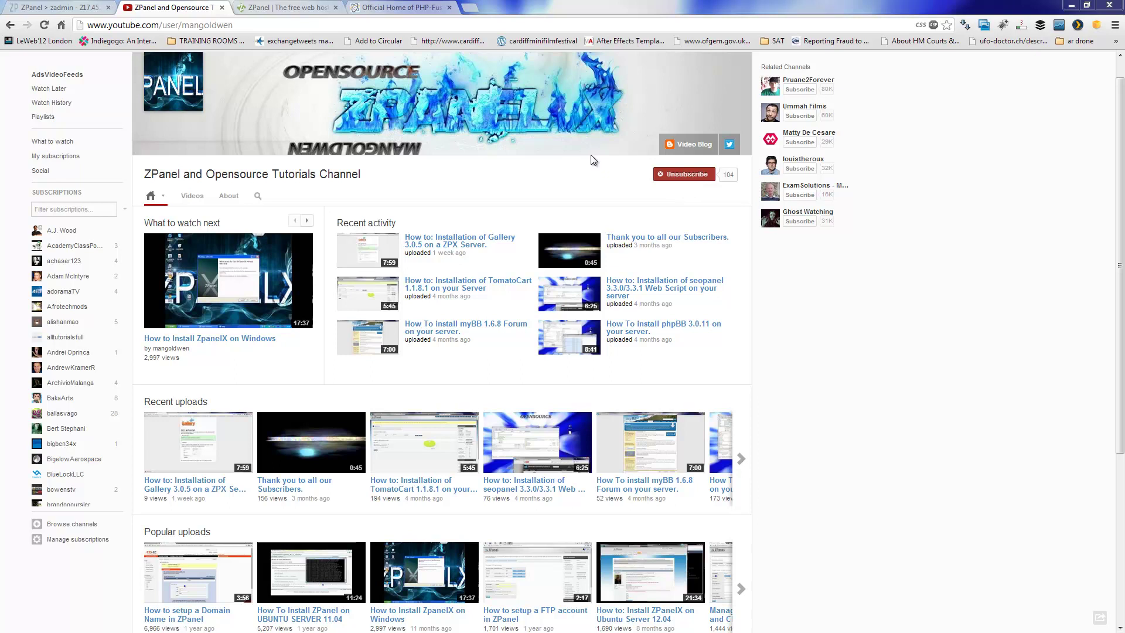
- Switch from the YouTube channel to the zpanelcp.com homepage tab
left_click(275, 6)
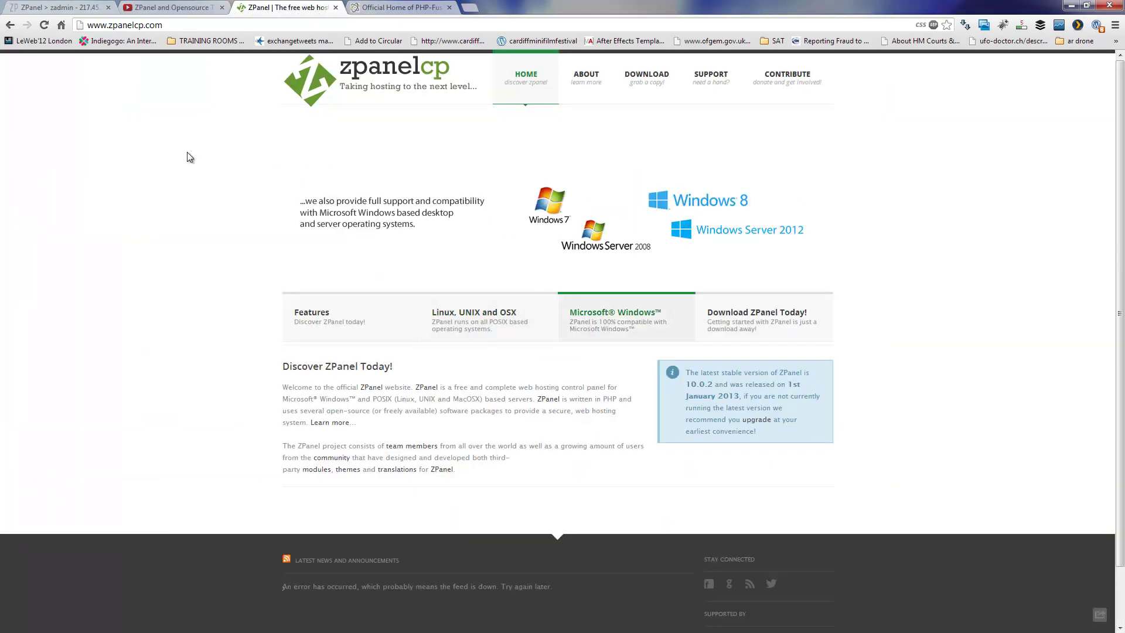
- Look over the ZPanel download page
left_click(650, 80)
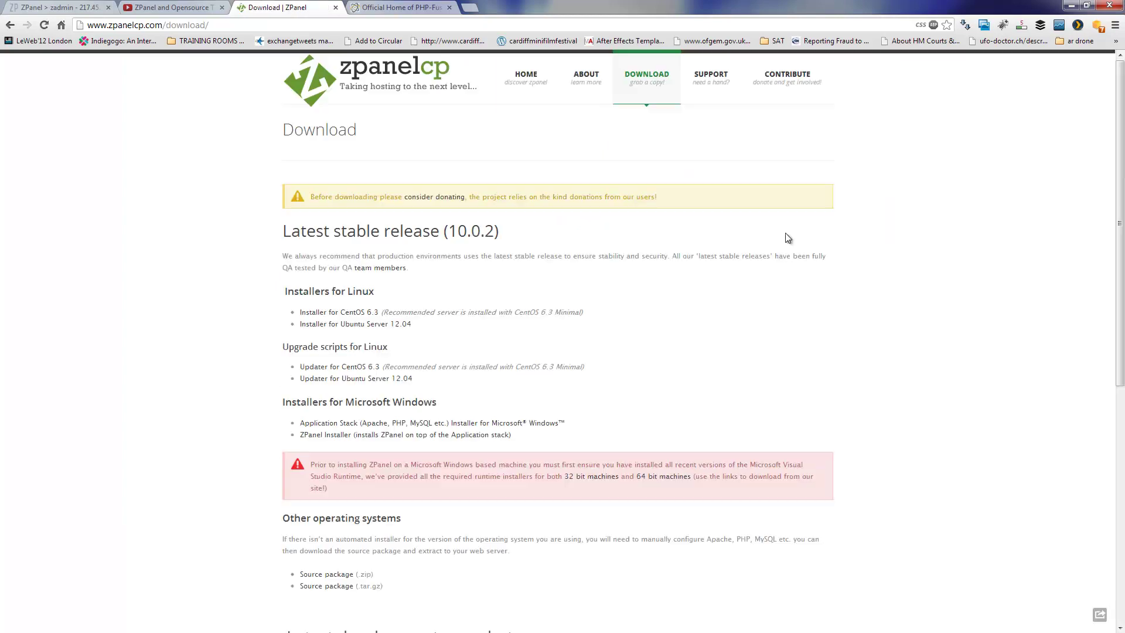
scroll(1122, 161, "down", 5)
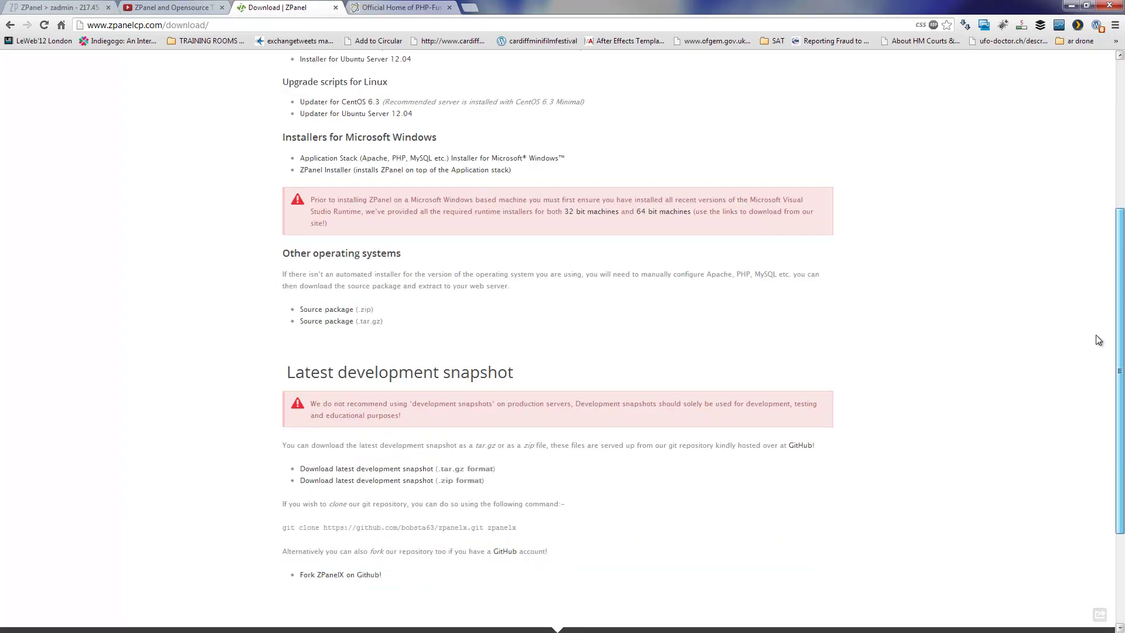
scroll(1123, 152, "up", 5)
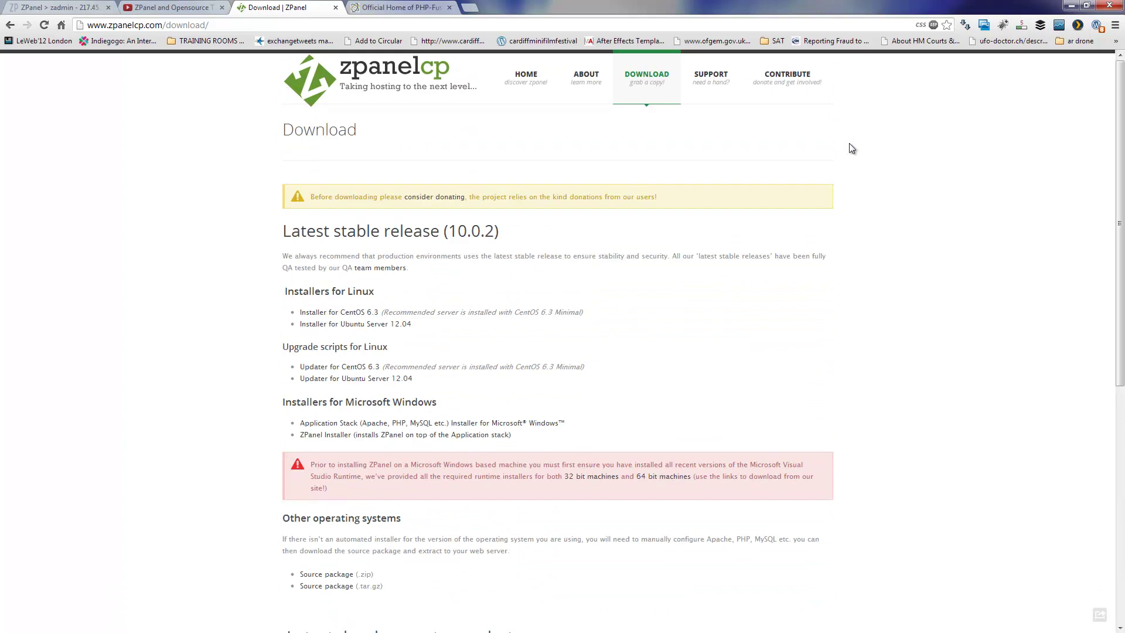
- Browse the ZPanel community forums, then move to the official PHP-Fusion Downloads page
mouse_move(711, 77)
left_click(704, 156)
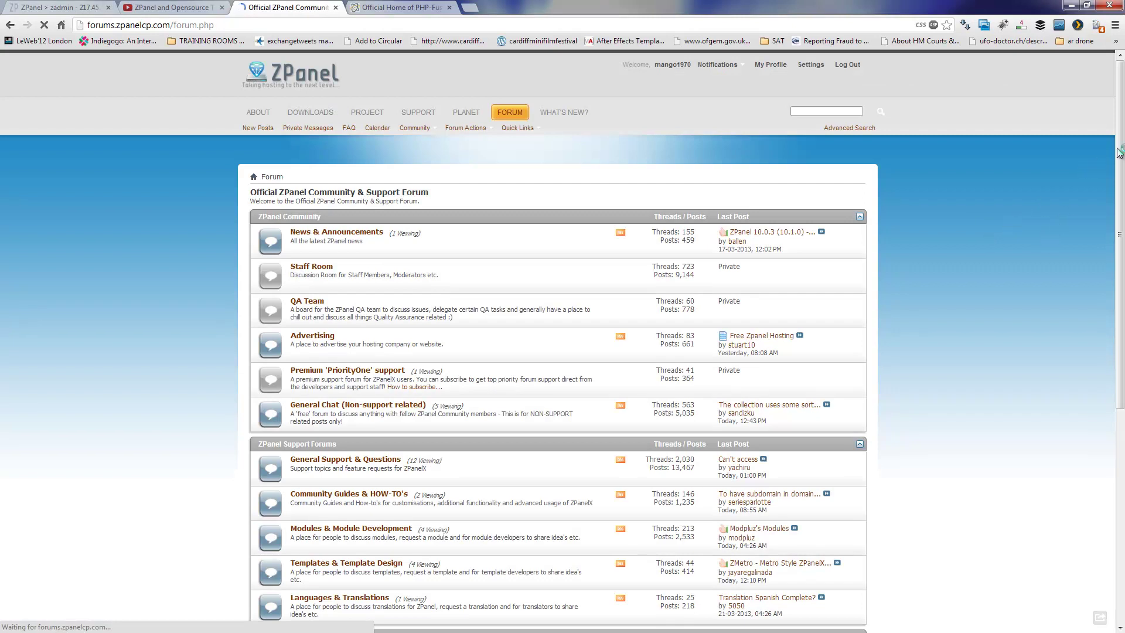
left_click_drag(1120, 177, 1120, 119)
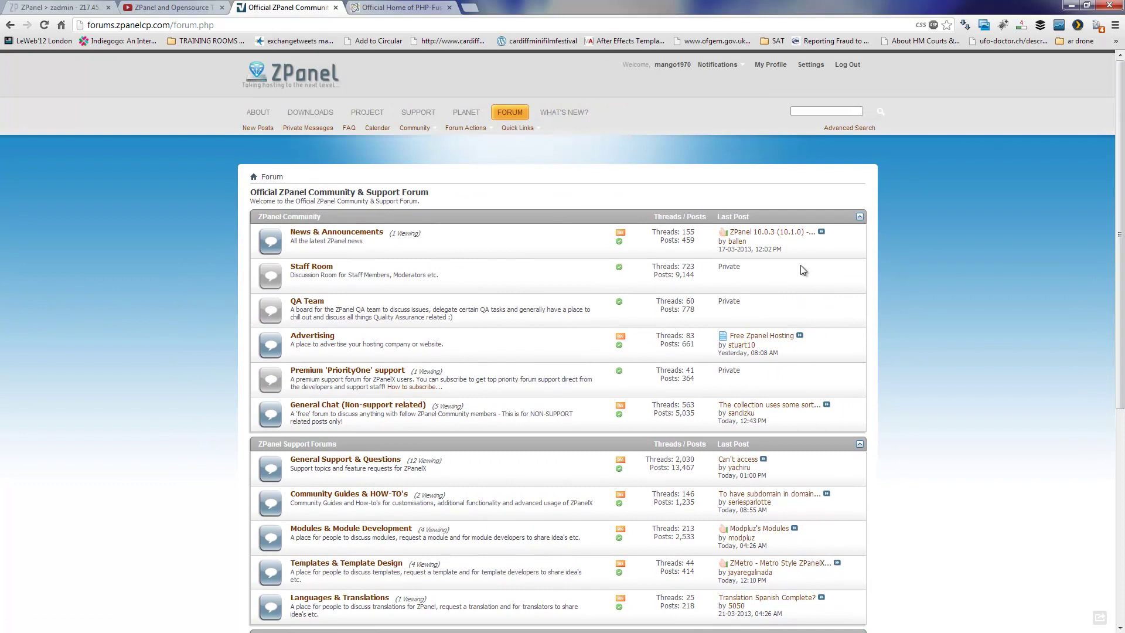
left_click(431, 7)
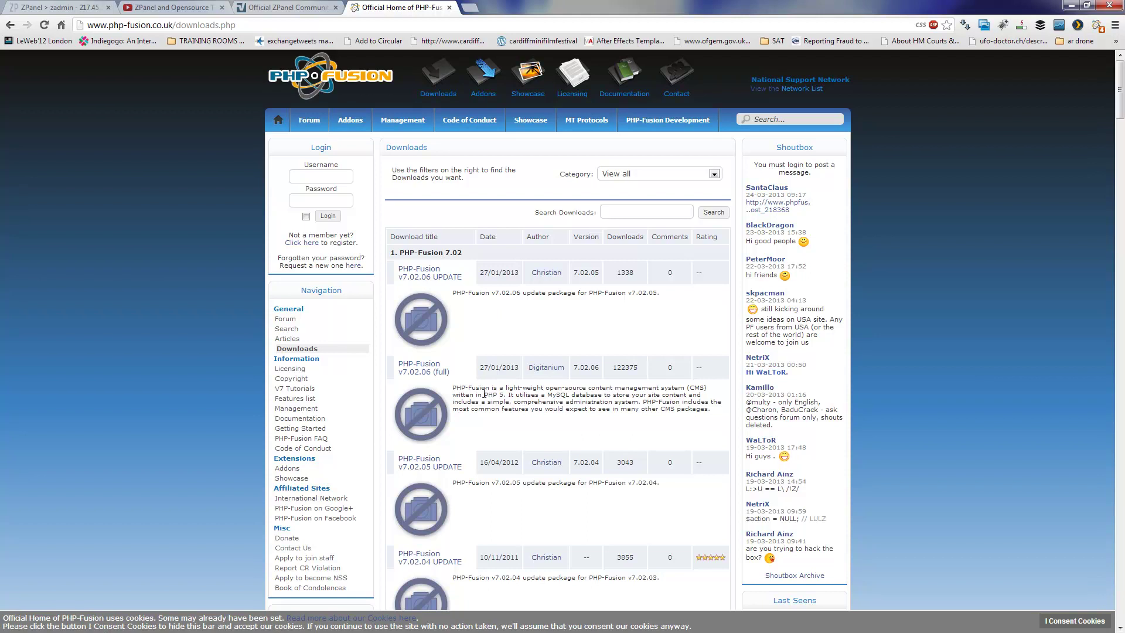
- Follow the PHP-Fusion v7.02.06 (full) link to its SourceForge download page
left_click(422, 373)
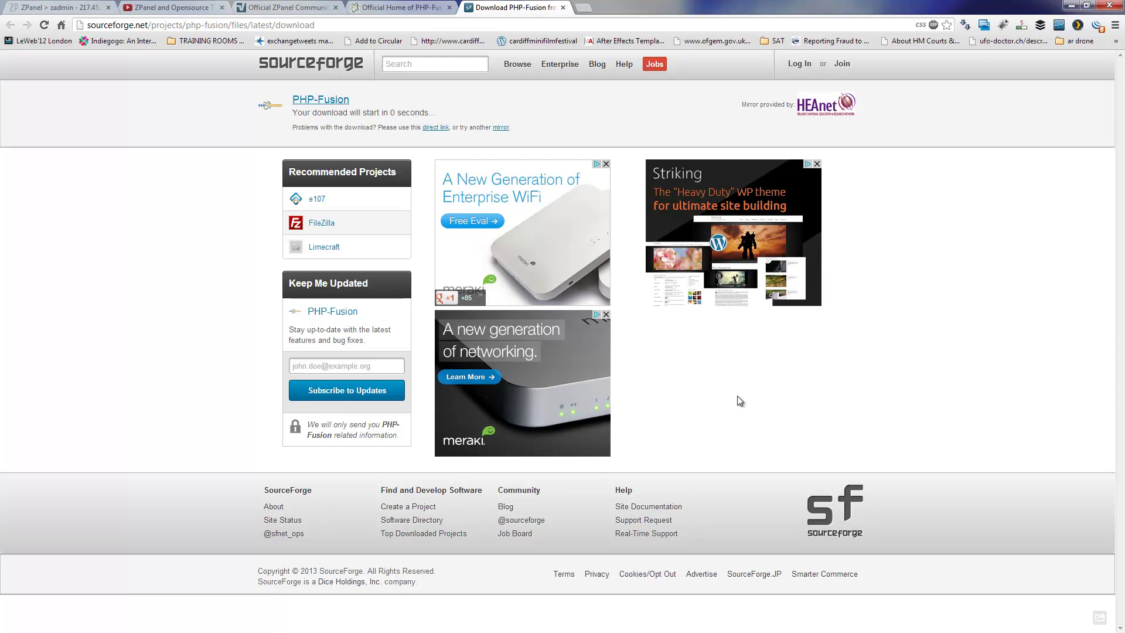
- Restore and re-maximize the browser, then start the download with SourceForge's direct link
left_click(1087, 7)
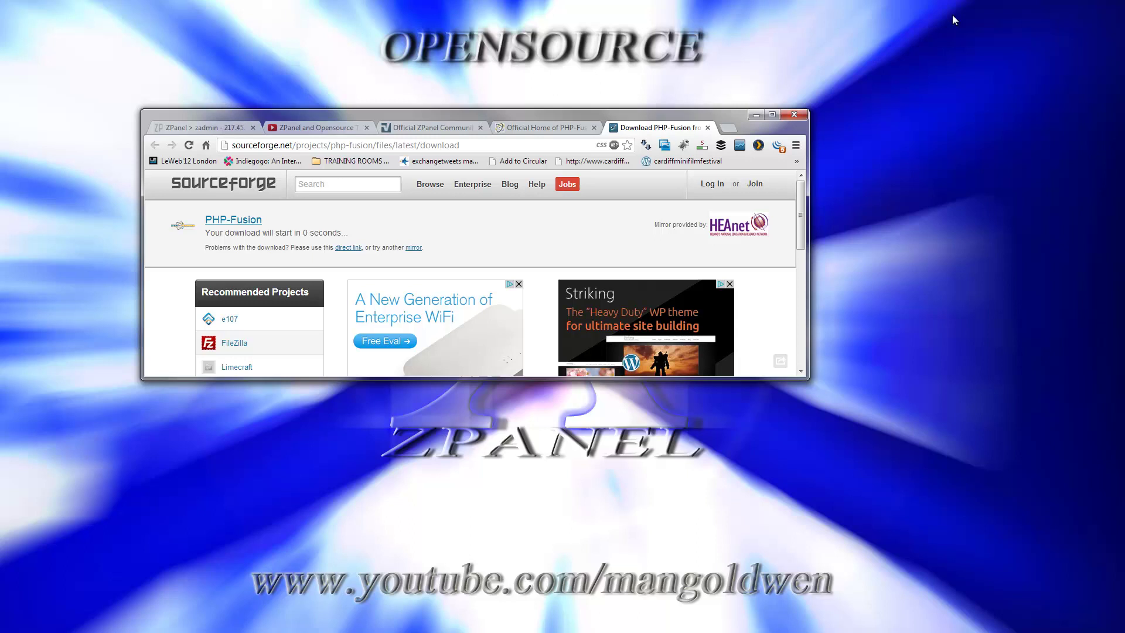
left_click(773, 116)
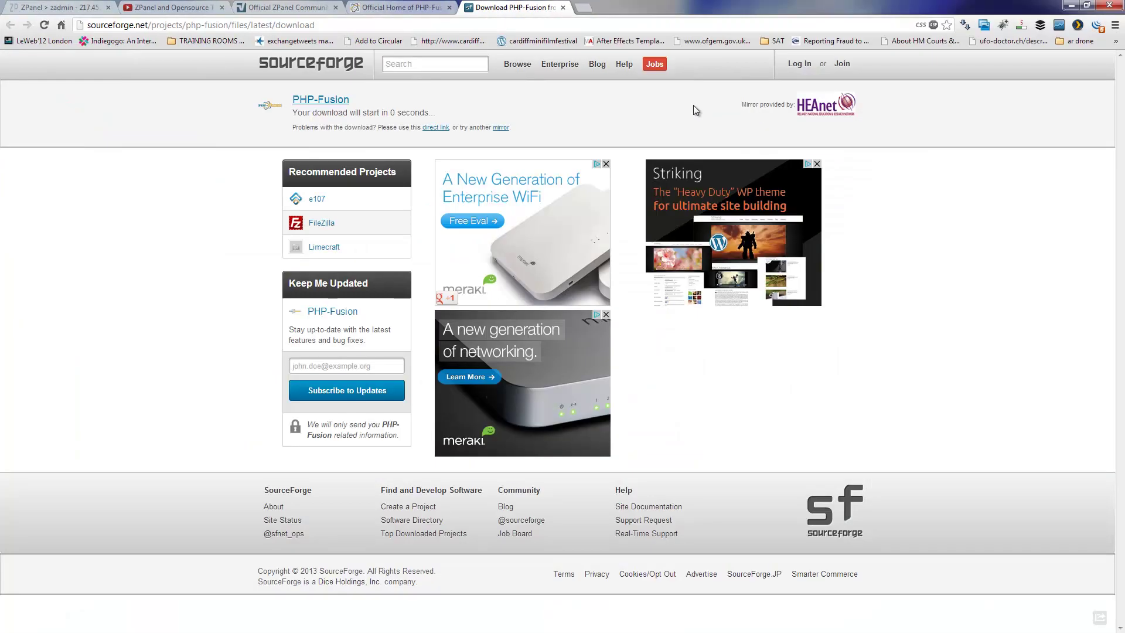
left_click(435, 127)
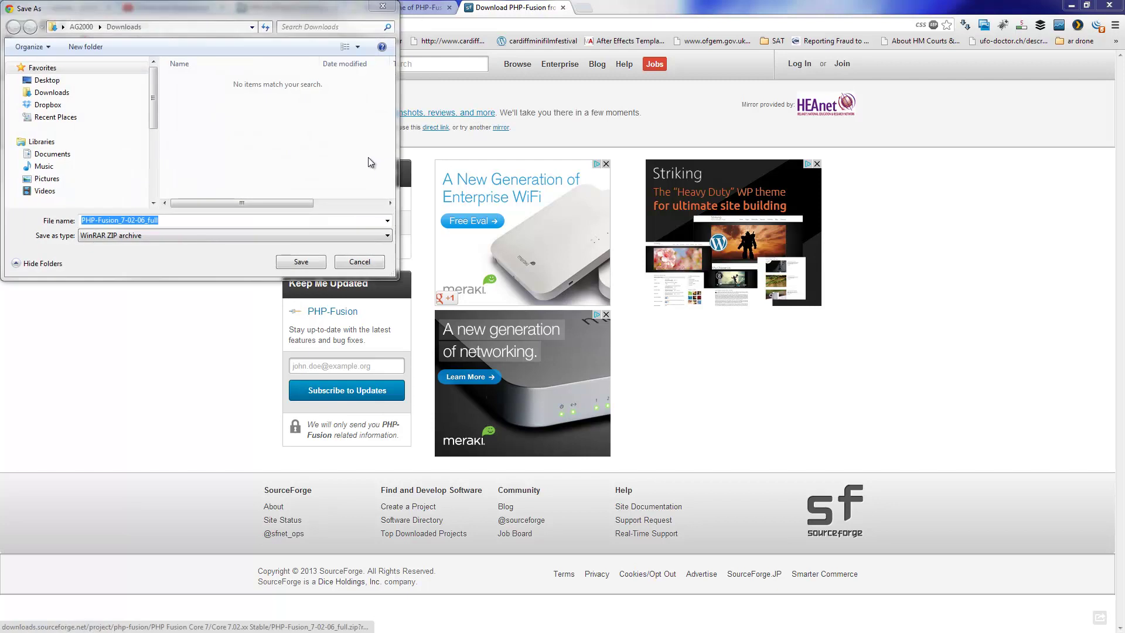
- Save PHP-Fusion_7-02-06_full.zip to the Desktop, dismiss the second dialog, and close the downloads page
left_click(98, 85)
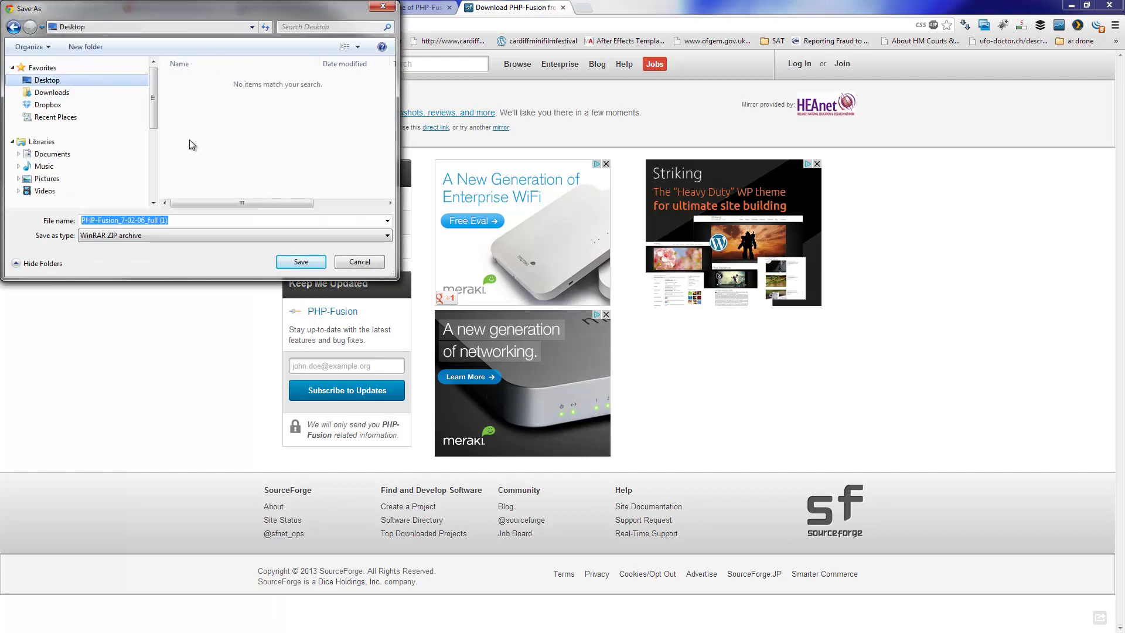
left_click(301, 262)
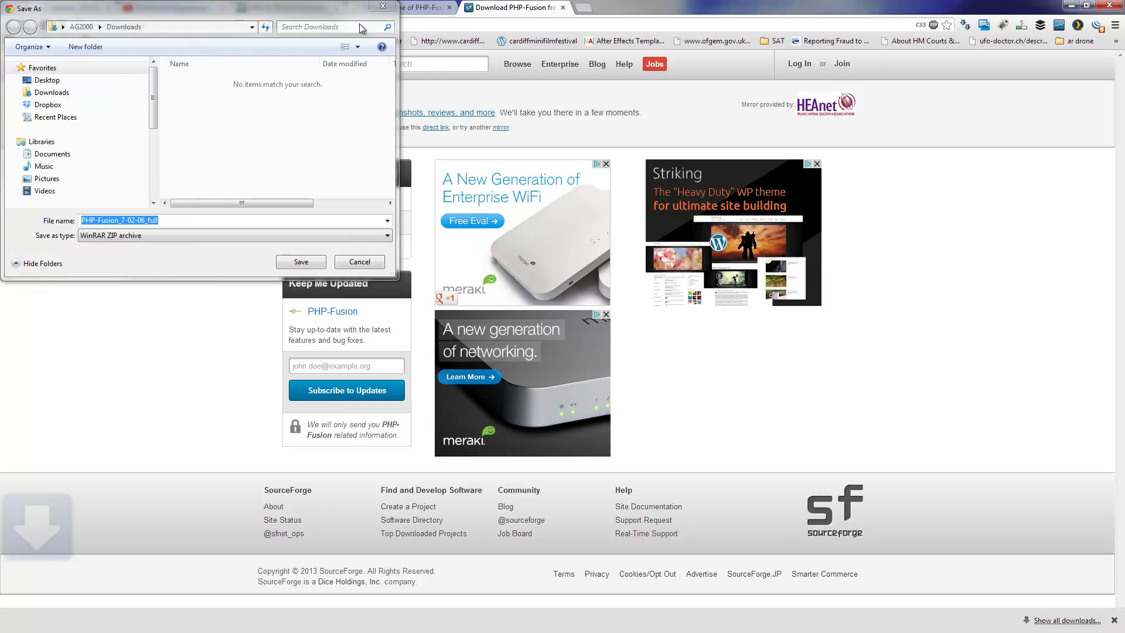
left_click(300, 261)
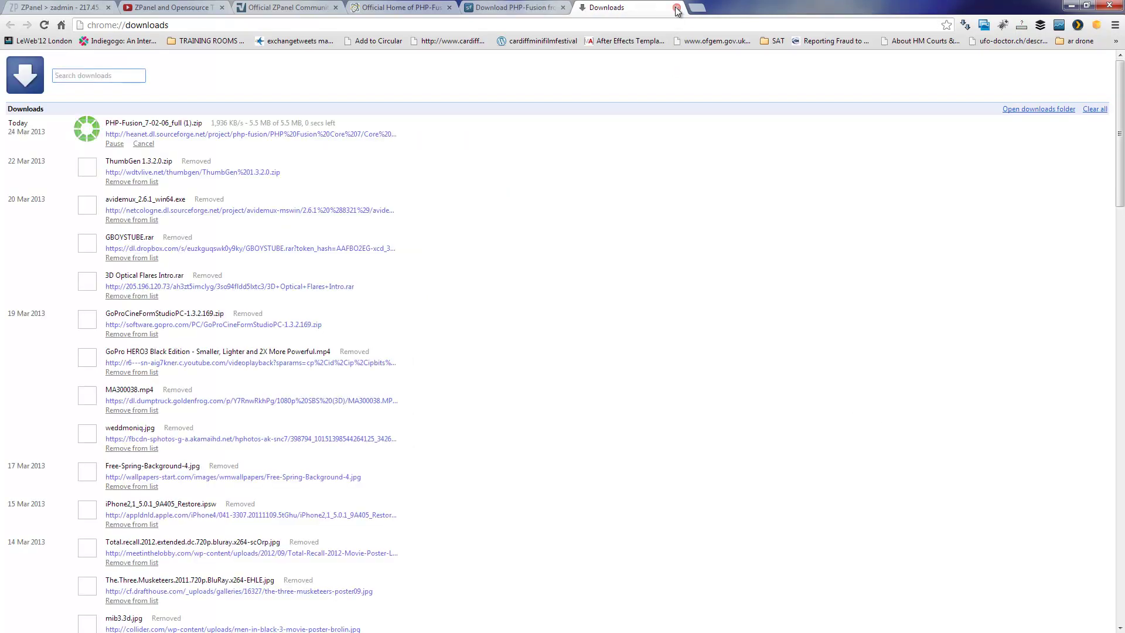
left_click(677, 9)
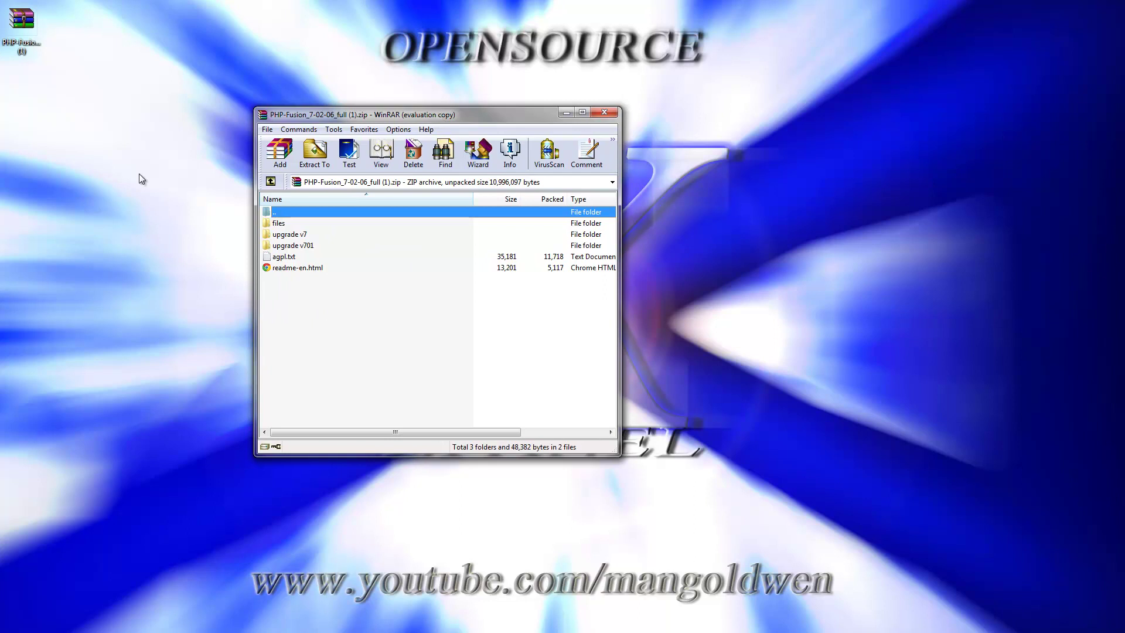
- Check the archive's 'files' folder, then extract it onto the desktop
double_click(293, 224)
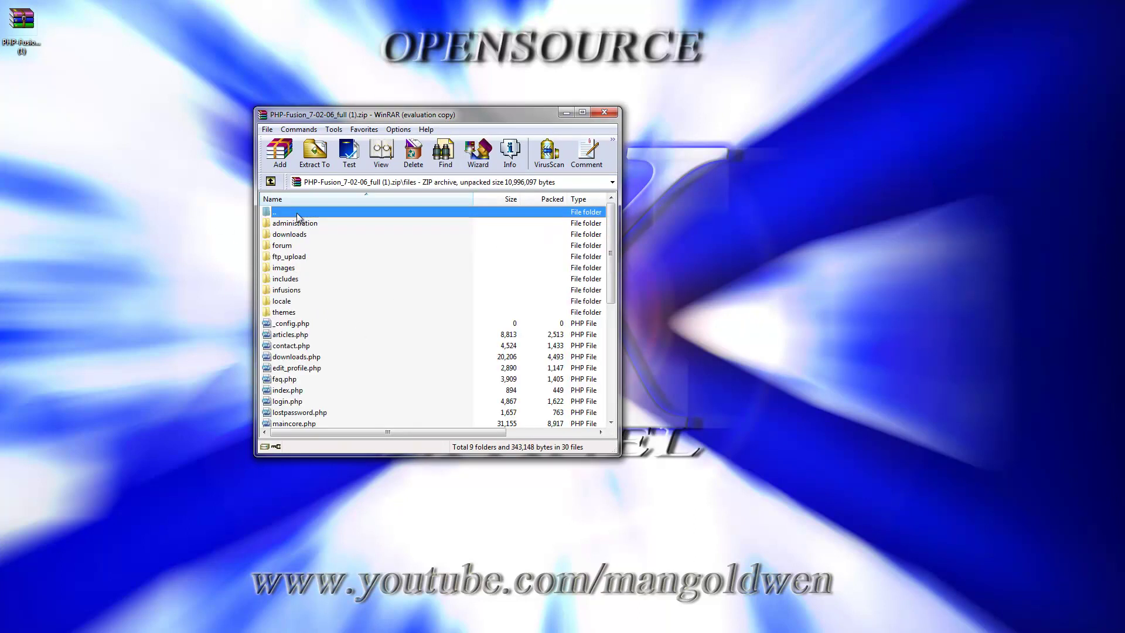
double_click(297, 215)
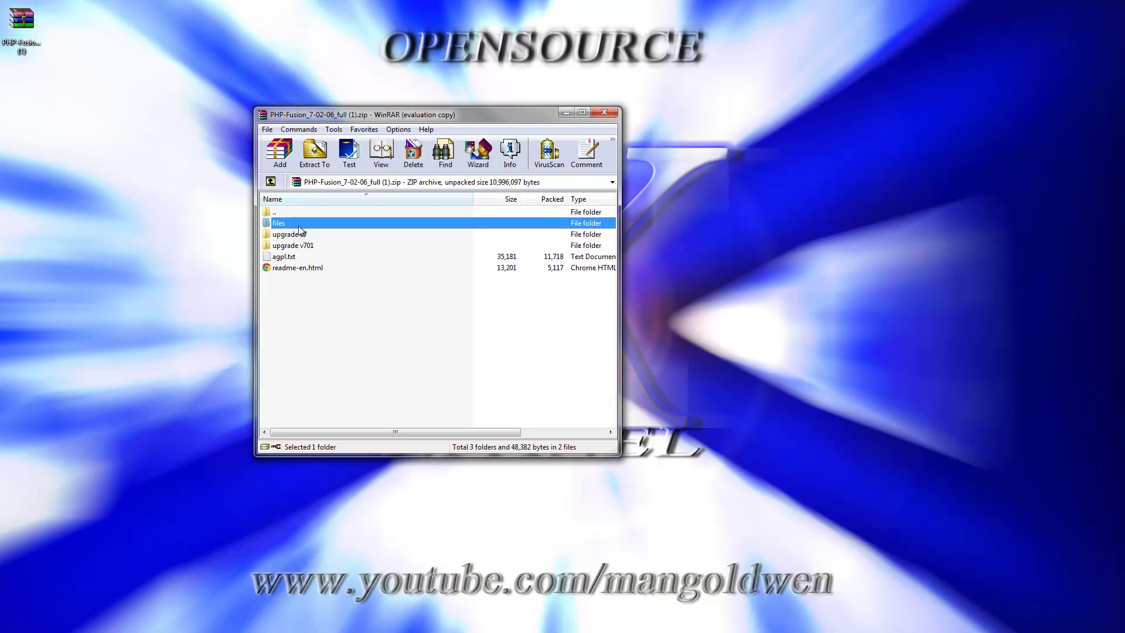
left_click_drag(298, 226, 107, 135)
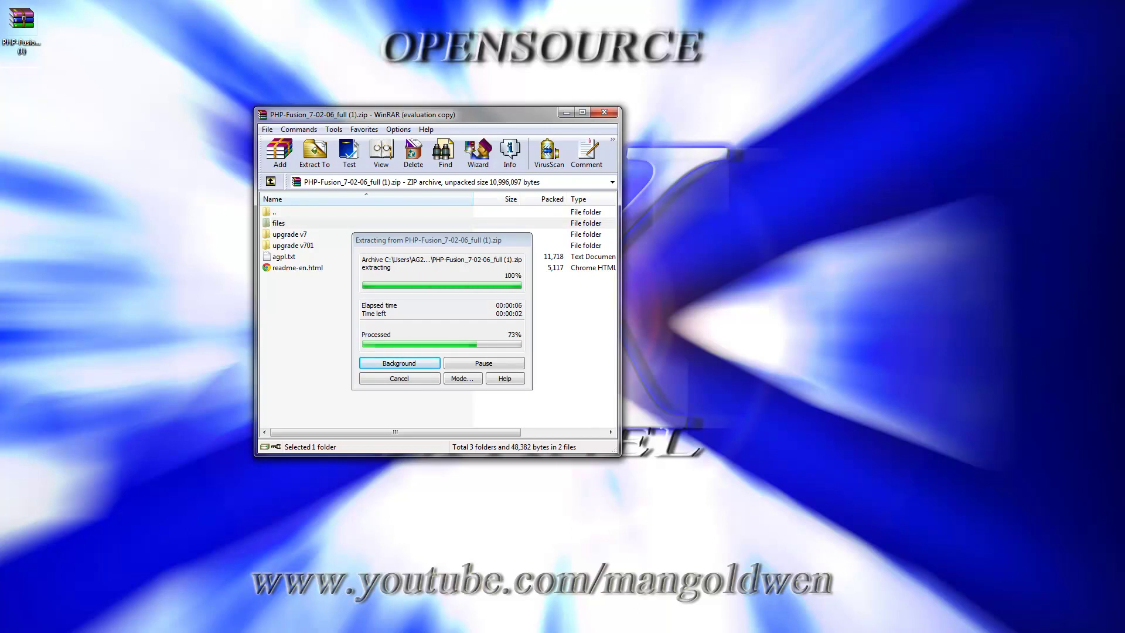
key("alt+Tab")
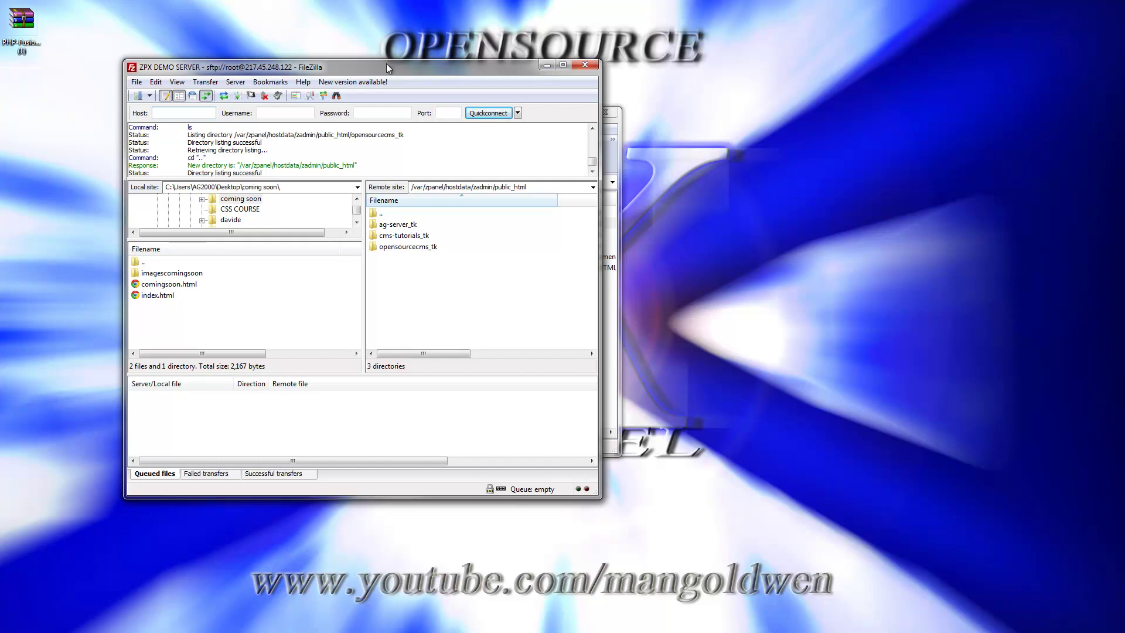
- Move FileZilla to the right and open the server's cms-tutorials_tk folder
left_click_drag(385, 63, 874, 159)
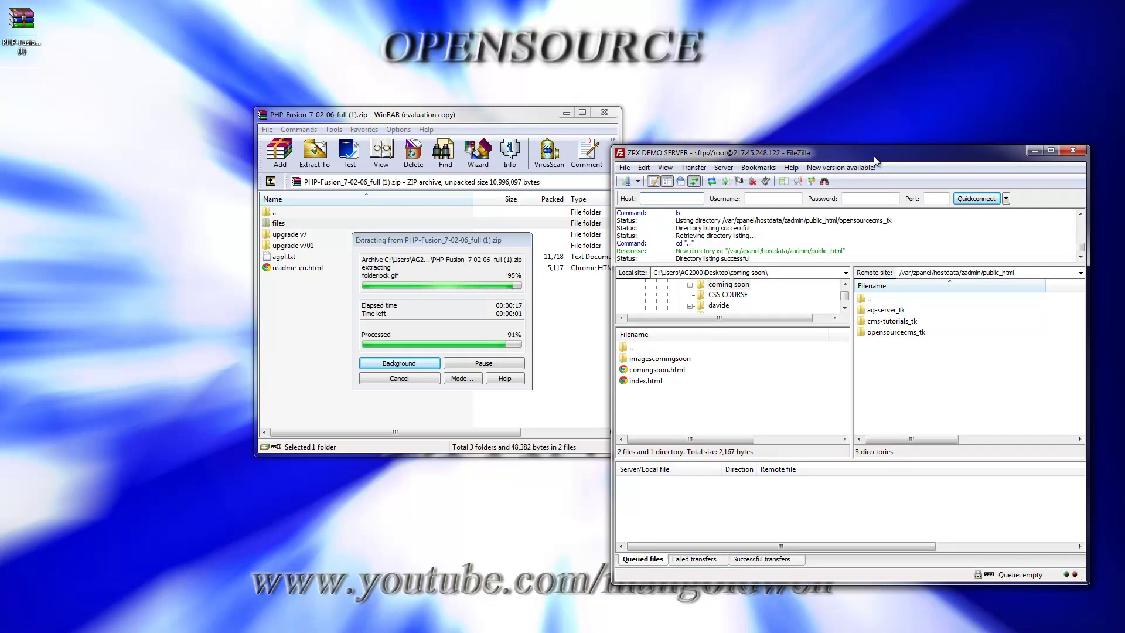
left_click(902, 326)
double_click(903, 326)
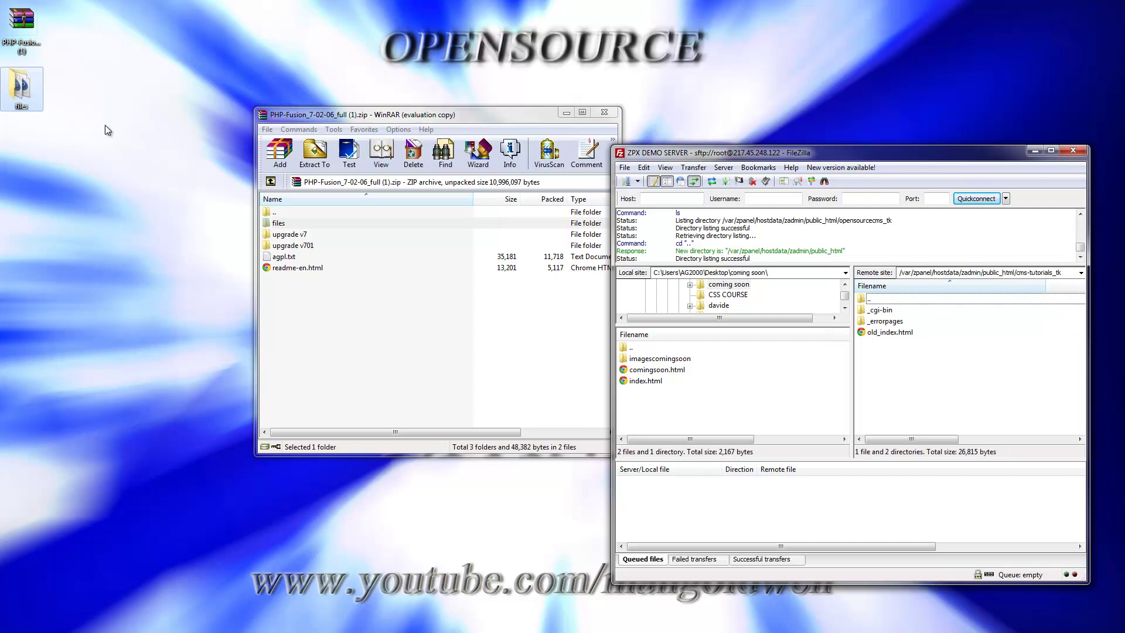
left_click(37, 102)
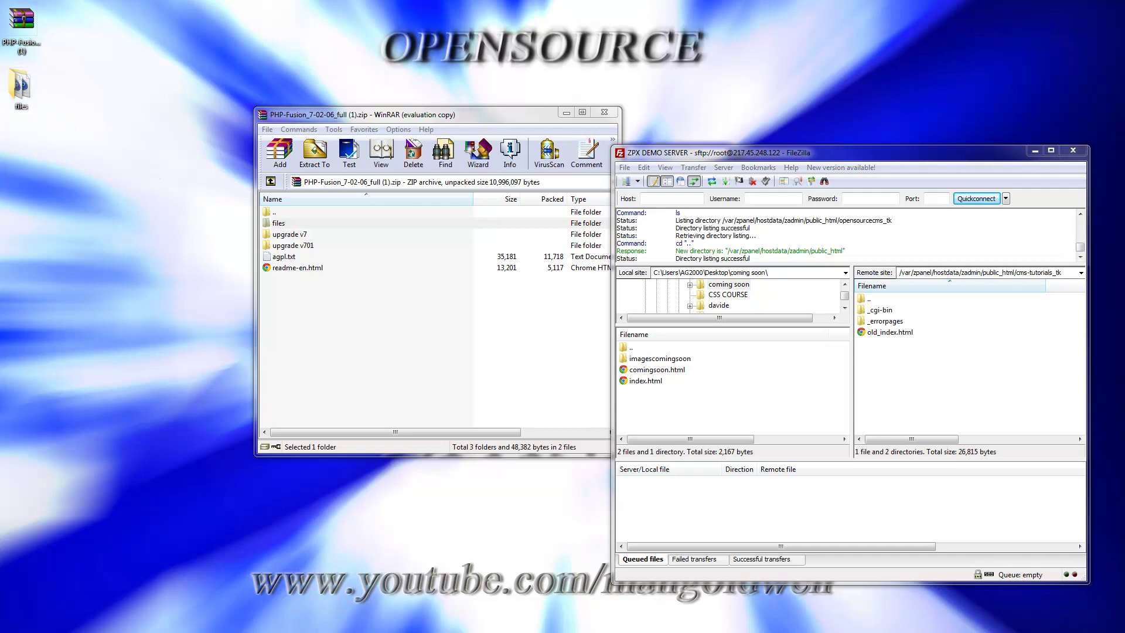
- Select all extracted items from administration to weblinks and upload them into cms-tutorials_tk
key("Return")
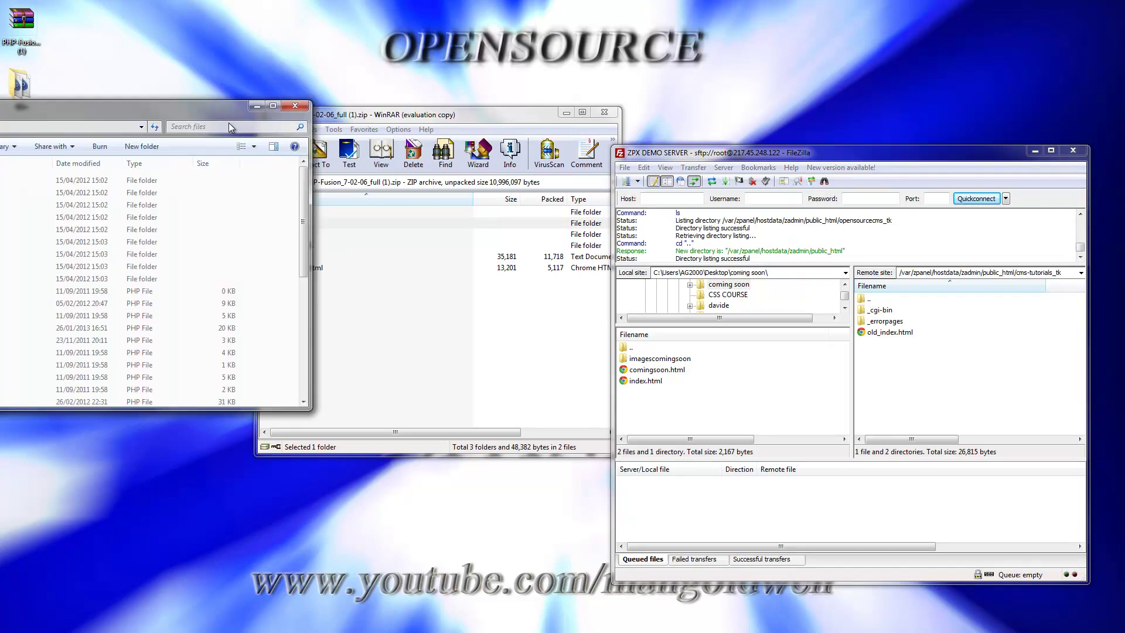
left_click_drag(229, 121, 410, 181)
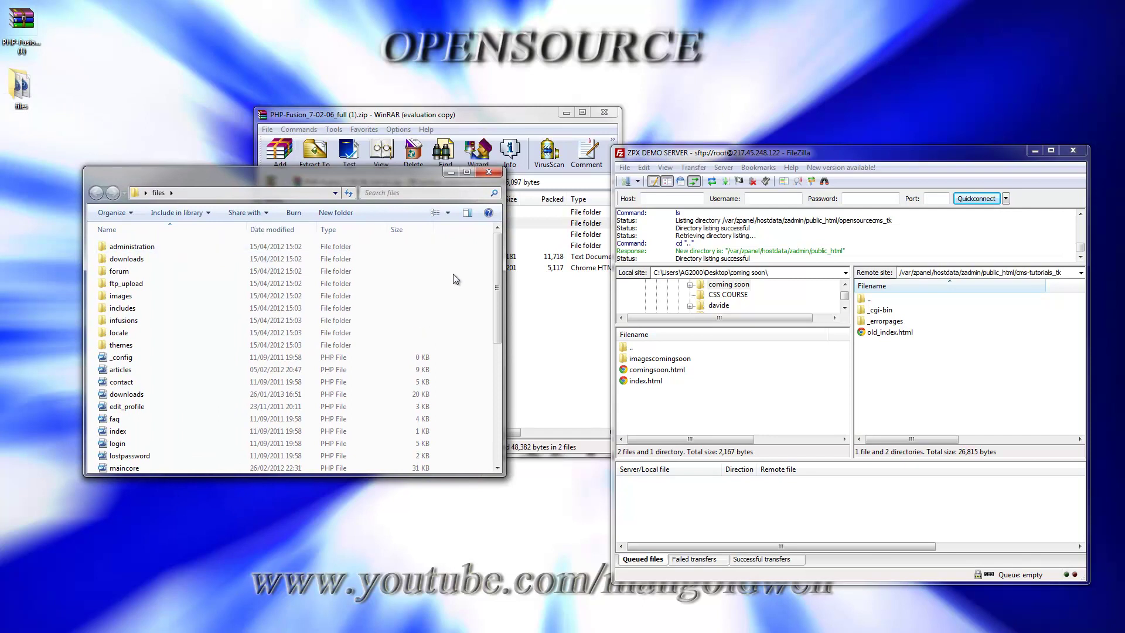
left_click(134, 250)
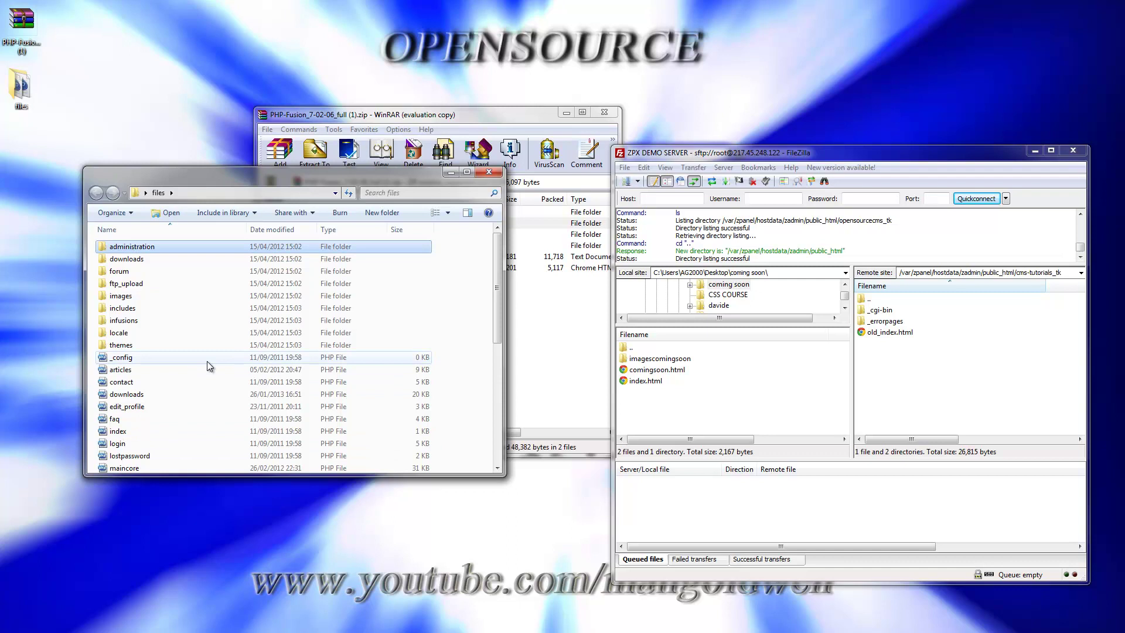
key("shift+Down")
key("shift+Down")
key("shift+Down")
key("shift+Down")
key("shift+Down")
key("shift+Down")
key("shift+Down")
key("shift+Down")
key("shift+Down")
key("shift+Down")
key("shift+Down")
key("shift+Down")
key("shift+Down")
key("shift+Down")
key("shift+Down")
key("shift+Down")
key("shift+Down")
key("shift+Down")
key("shift+Down")
key("shift+Down")
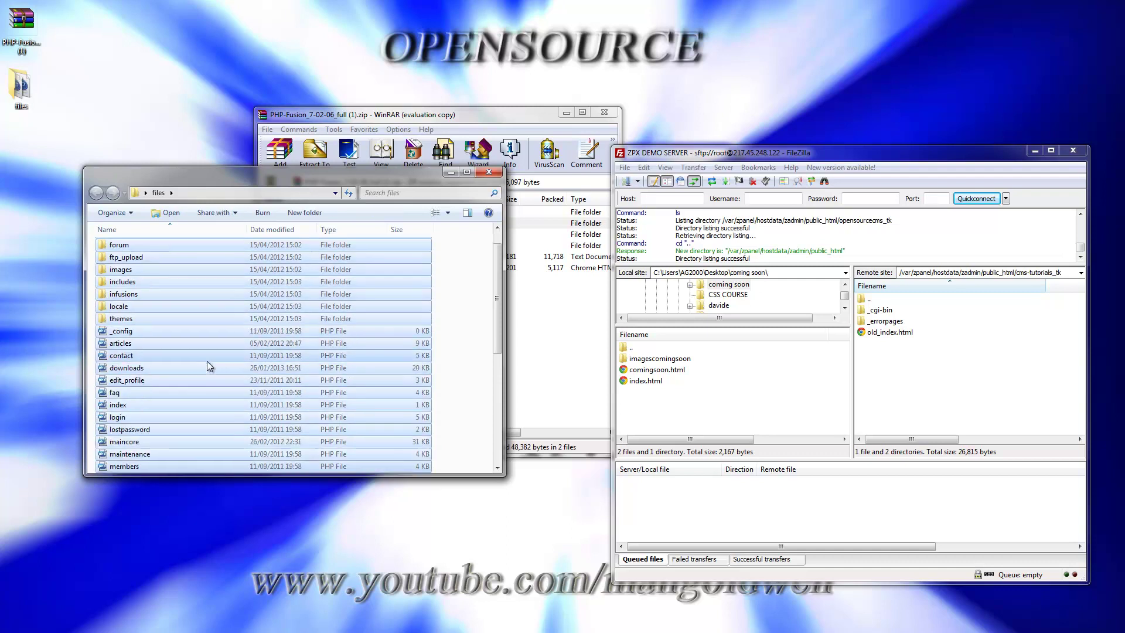
key("shift+Down")
key("shift+Down")
key("shift+Down")
key("shift+Down")
key("shift+Down")
key("shift+Down")
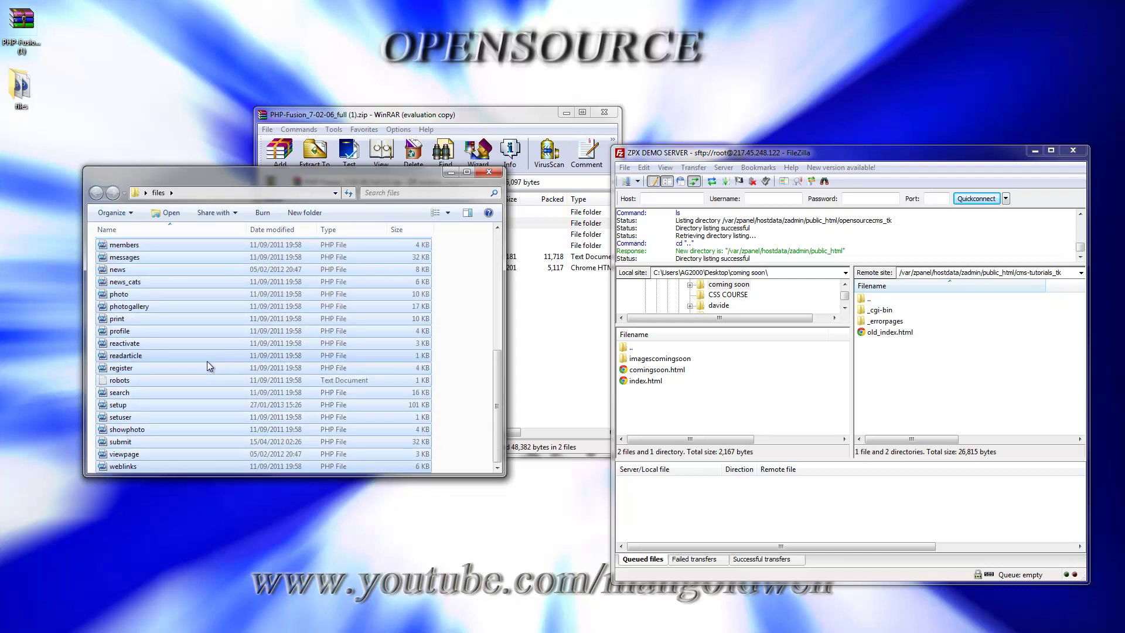
left_click_drag(124, 257, 945, 404)
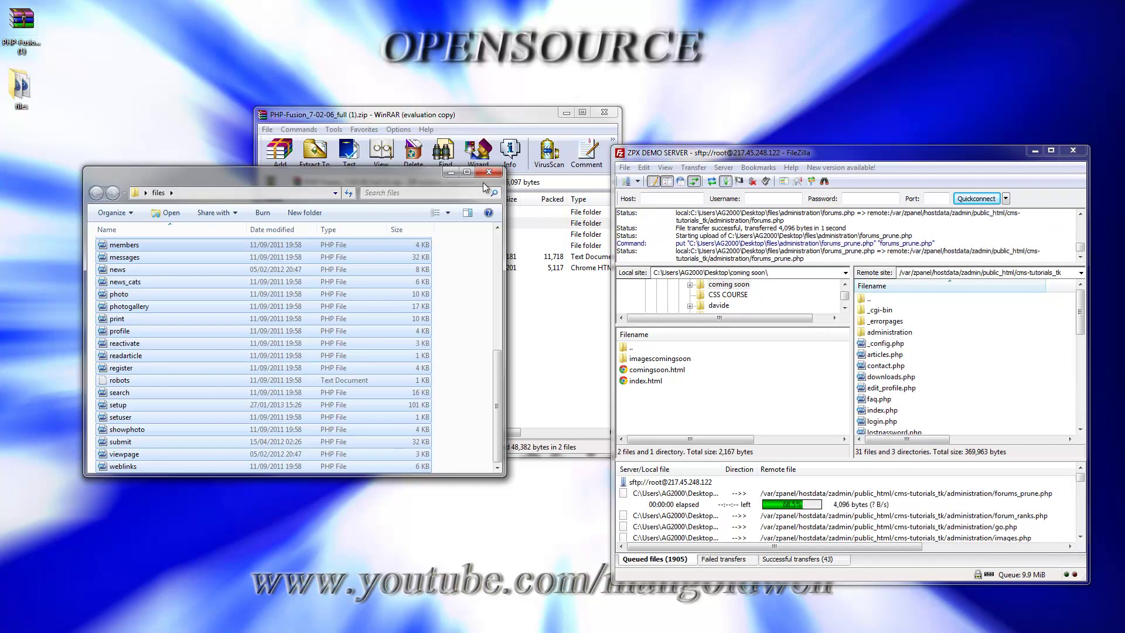
left_click(505, 115)
- Move the WinRAR window higher up while the upload queue finishes
left_click_drag(505, 116, 473, 62)
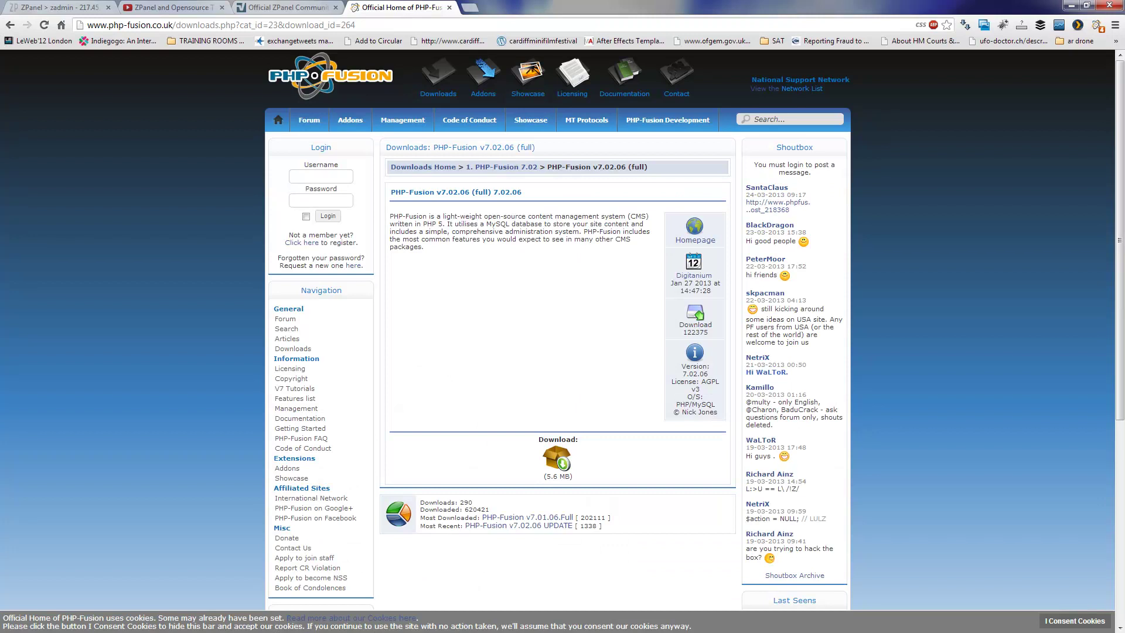
- From ZPanel's Domain Information, open cms-tutorials.tk in a new browser tab
left_click(90, 6)
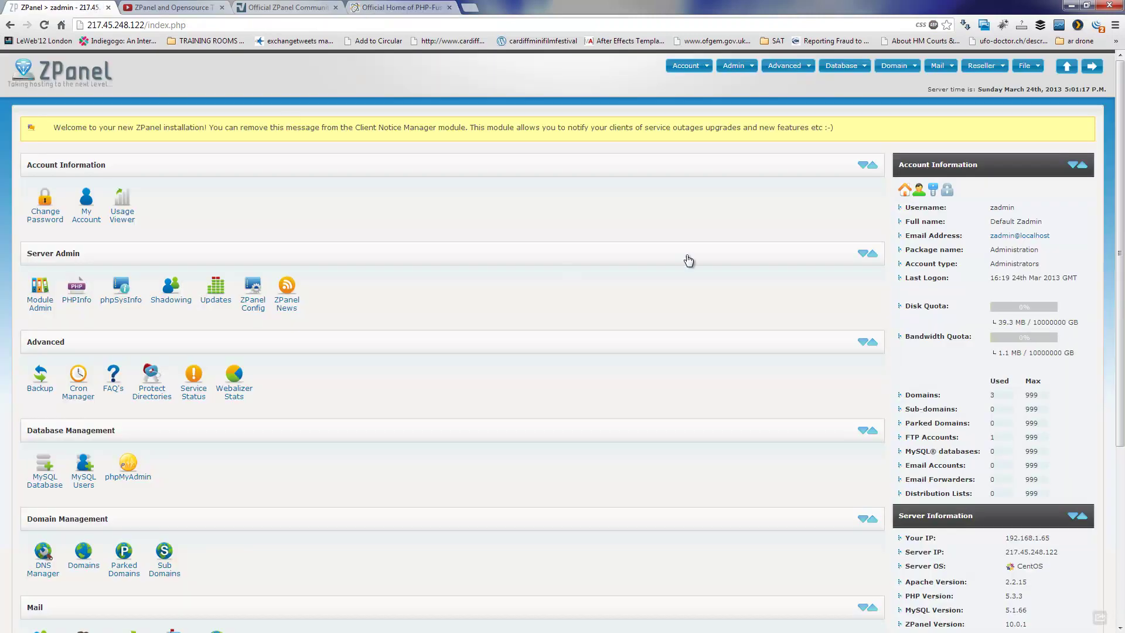
left_click_drag(1121, 199, 1119, 389)
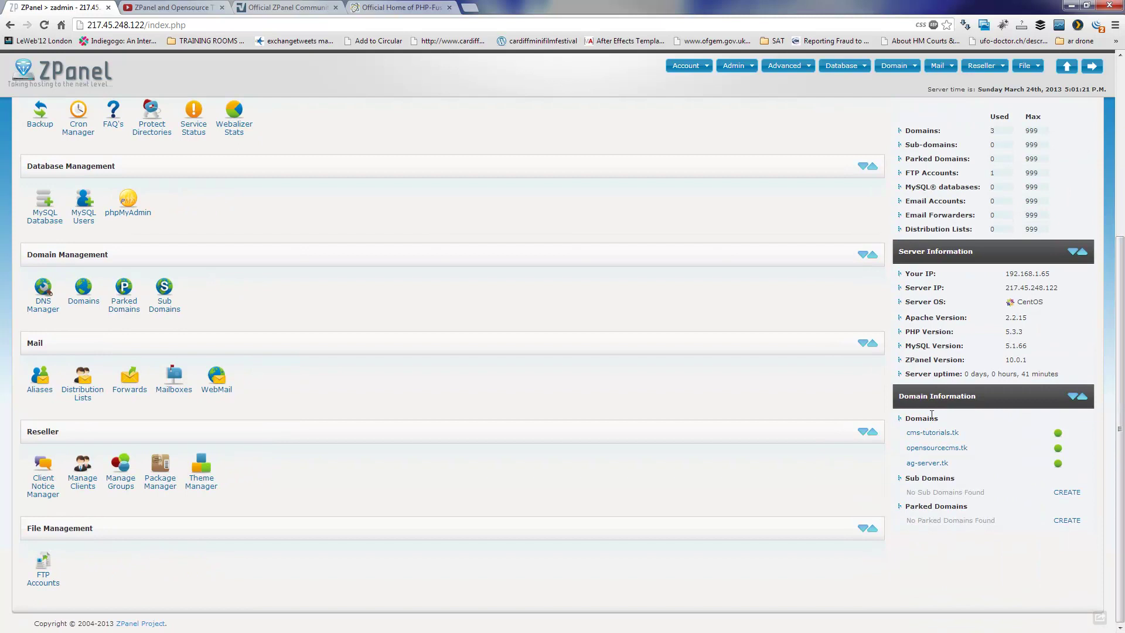
right_click(936, 436)
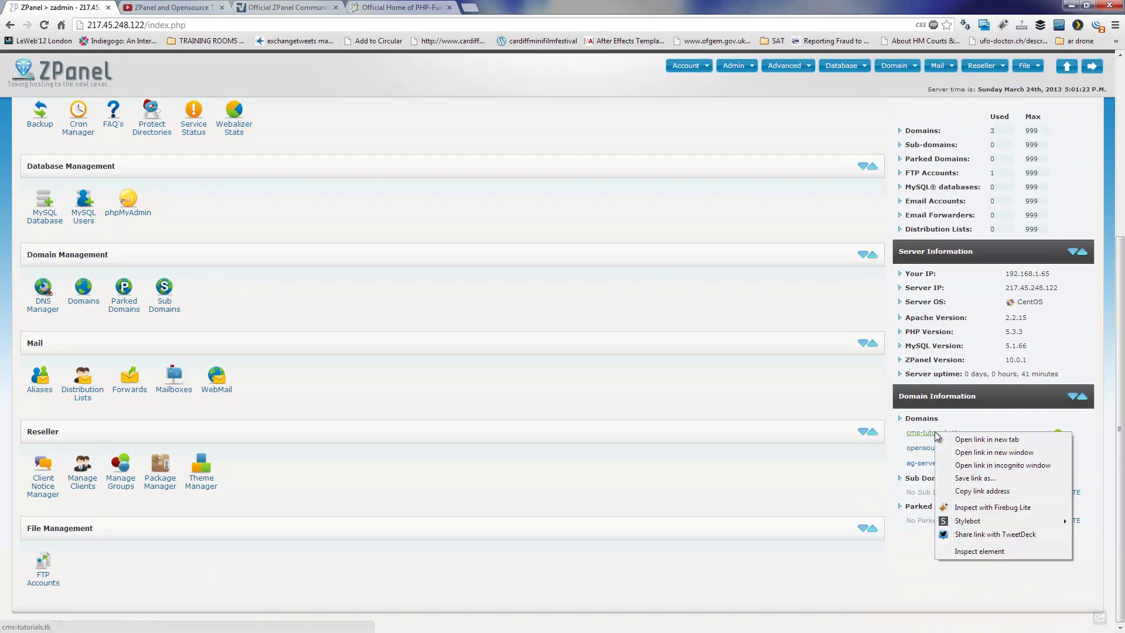
left_click(963, 440)
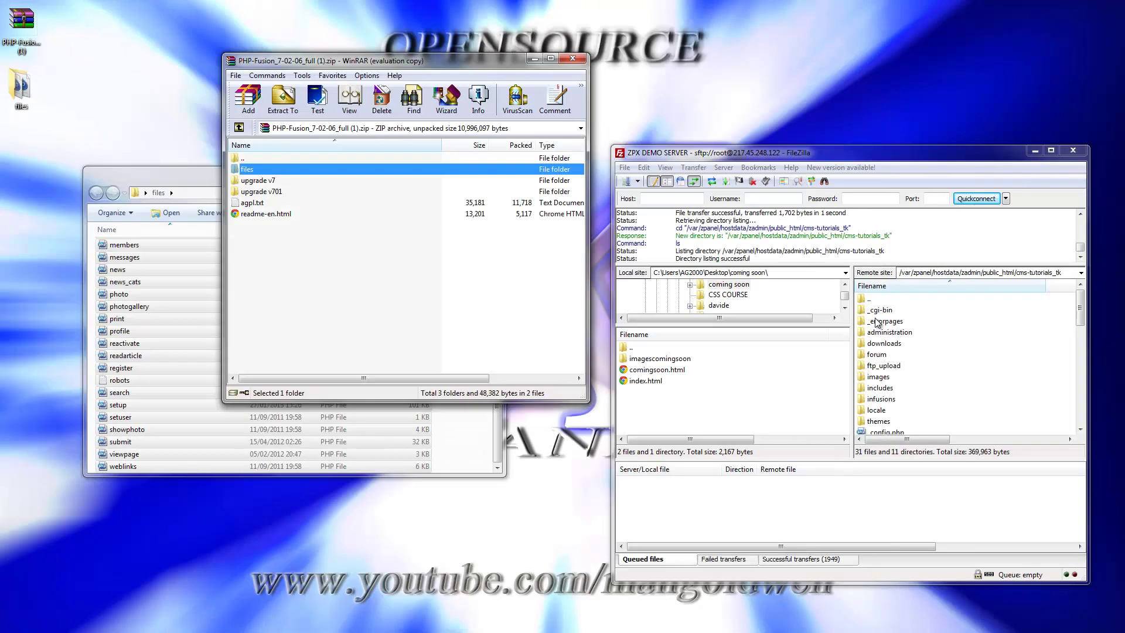
- Sort the server list by filename, then remove the underscore to rename _config.php to config.php
left_click_drag(1080, 319, 1073, 425)
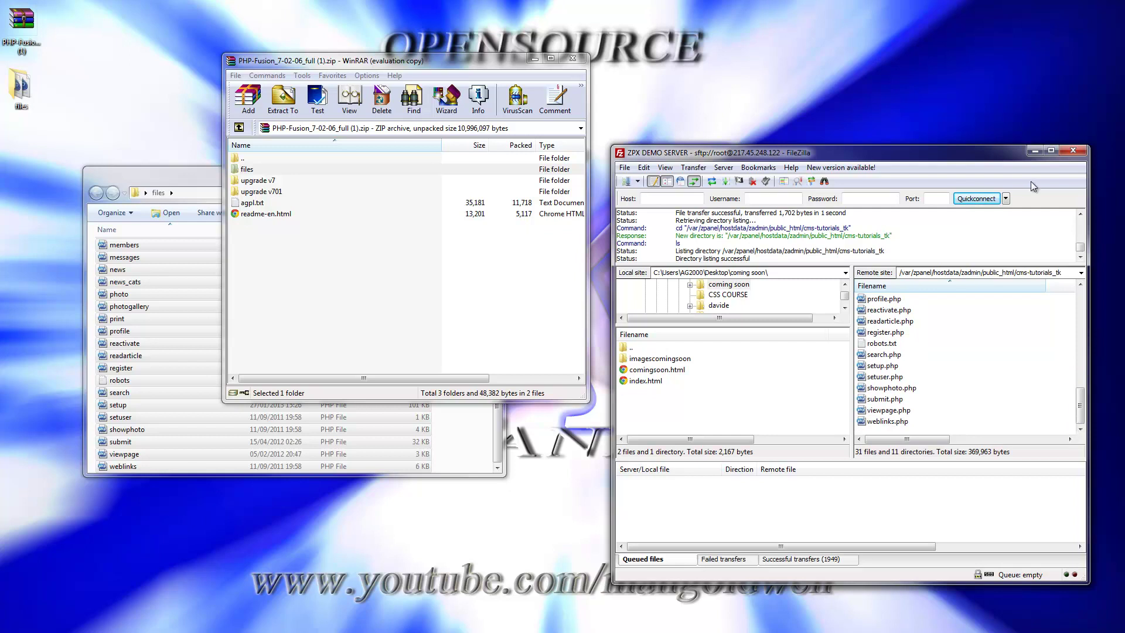
left_click(1049, 153)
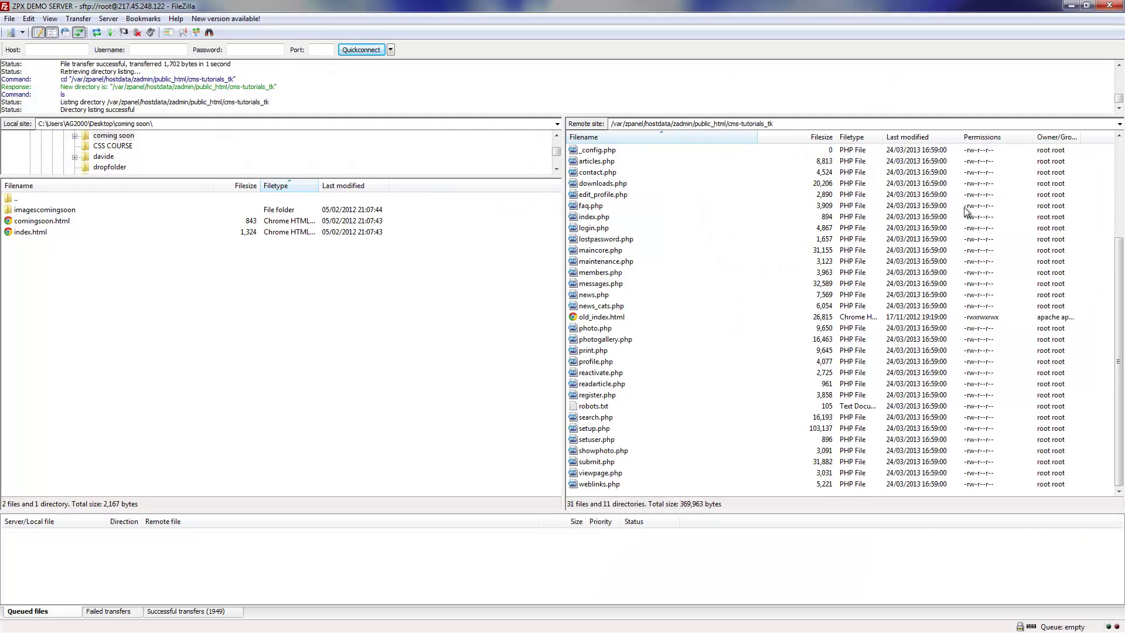
left_click(712, 139)
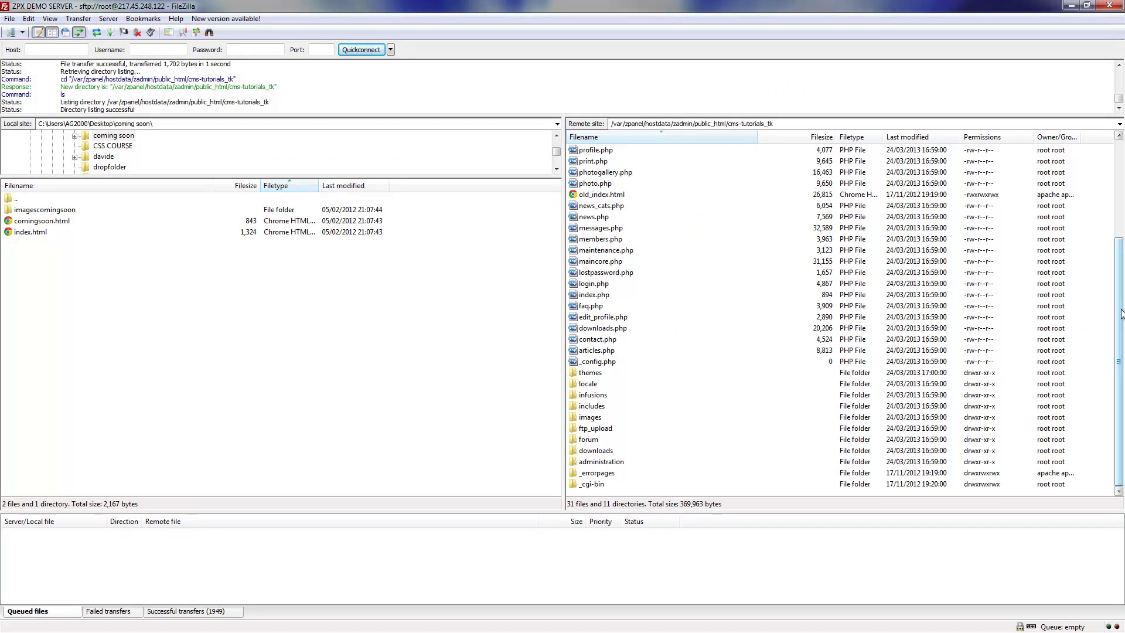
left_click_drag(1119, 287, 1107, 344)
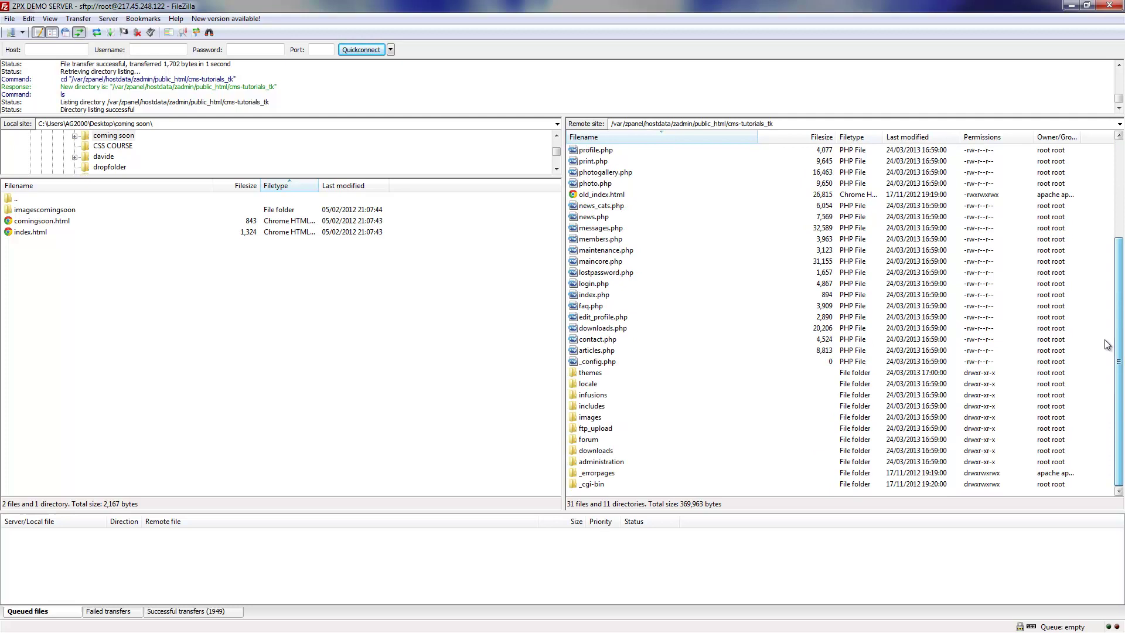
left_click(609, 364)
right_click(610, 364)
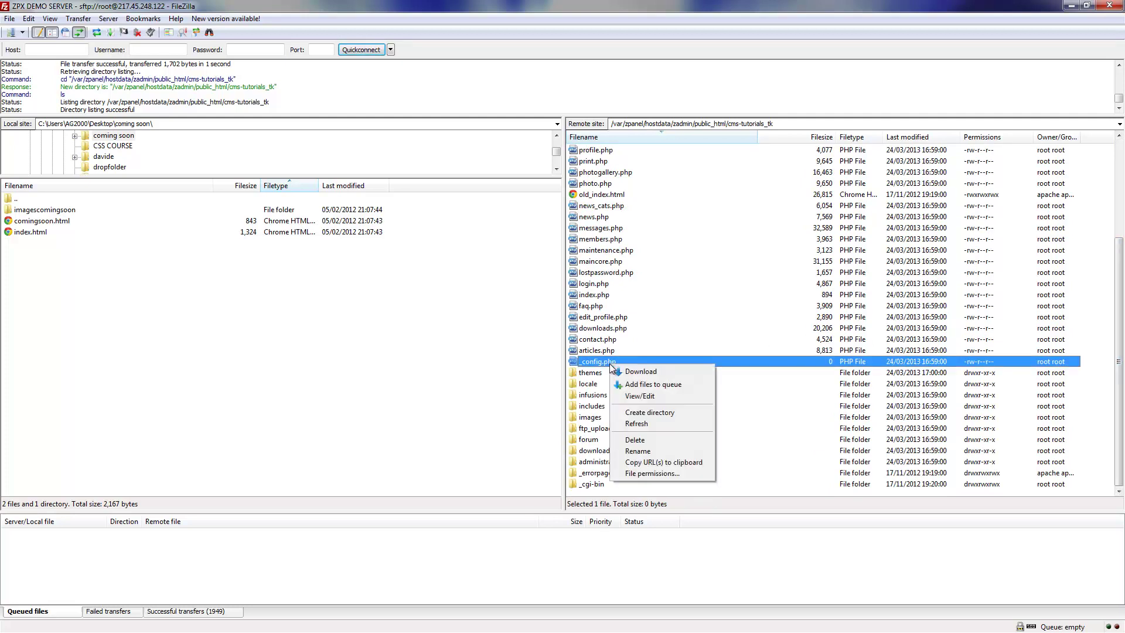
left_click(661, 451)
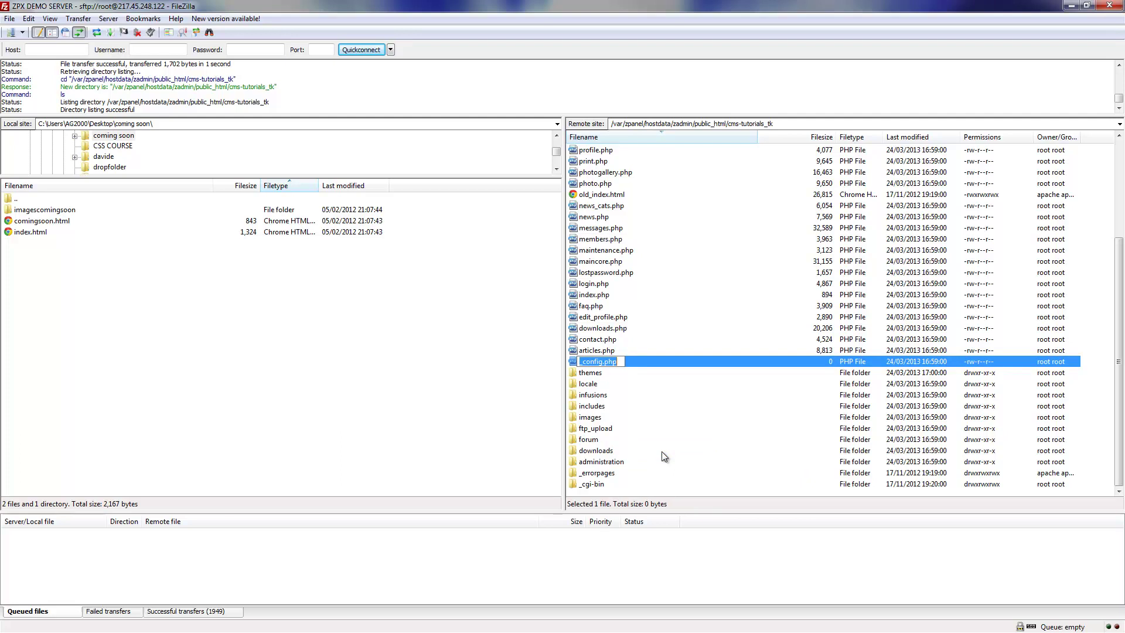
key("End")
key("BackSpace")
key("Return")
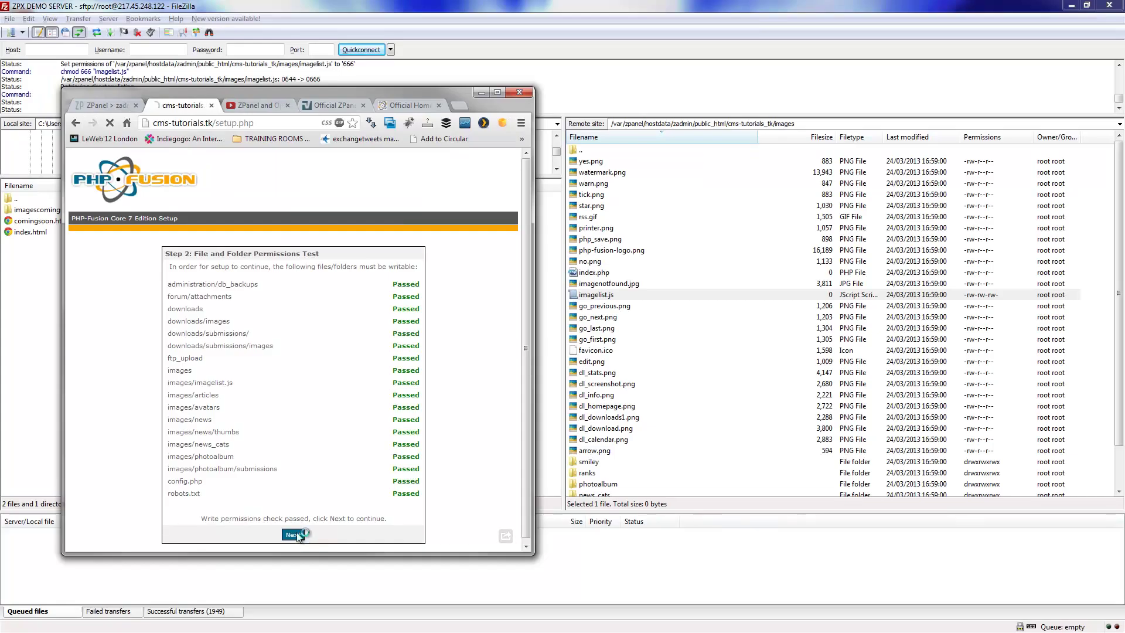
- Advance PHP-Fusion setup to Step 3 Database Settings, close FileZilla and maximise the browser
left_click(300, 536)
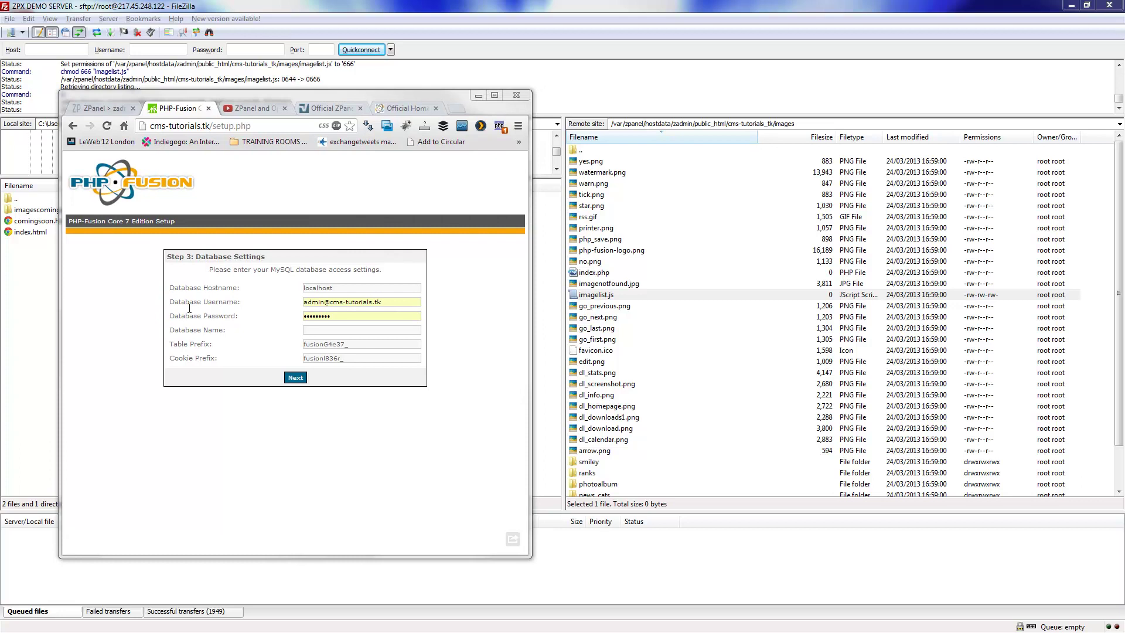
left_click(1086, 5)
left_click(1111, 9)
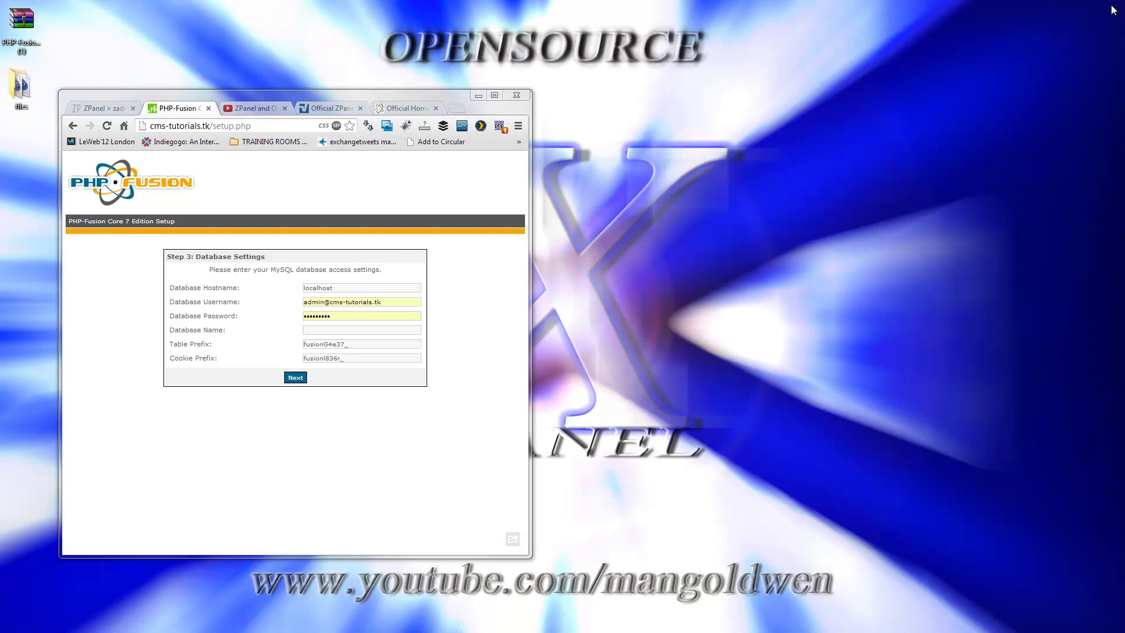
left_click(494, 95)
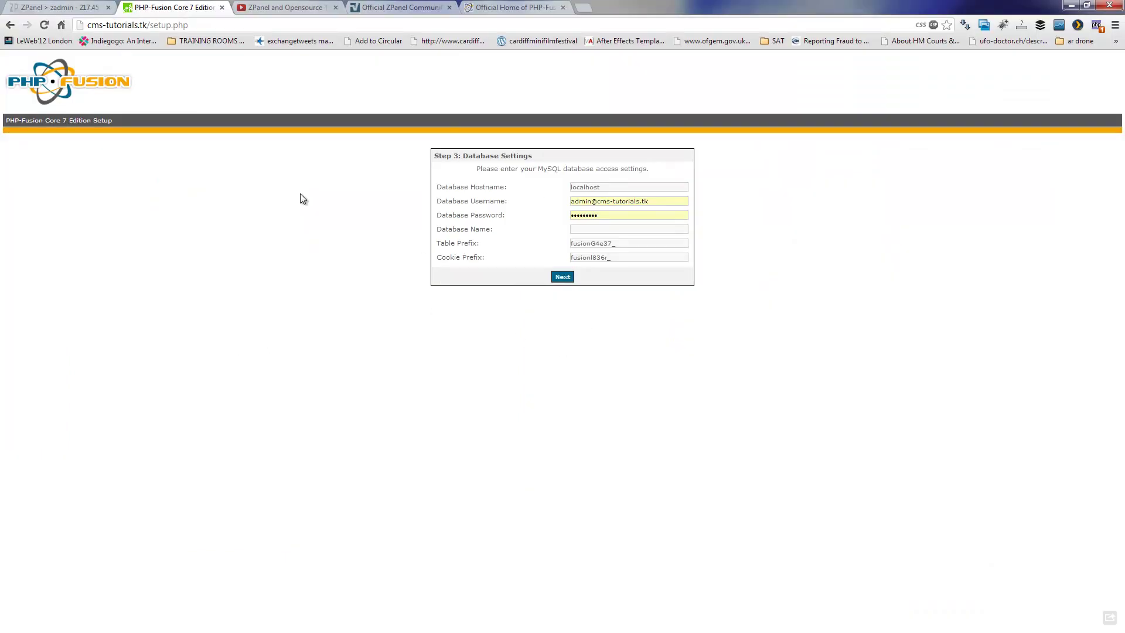
- On ZPanel's MySQL Database page, create a database named phpfusion (zadmin_phpfusion)
left_click(59, 7)
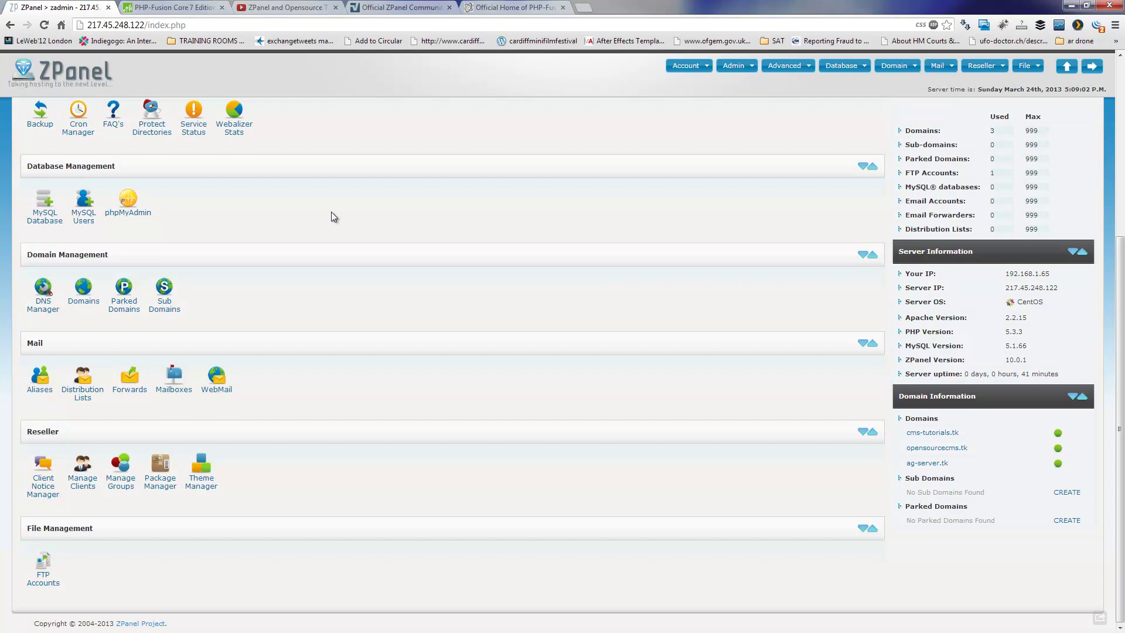
left_click(39, 217)
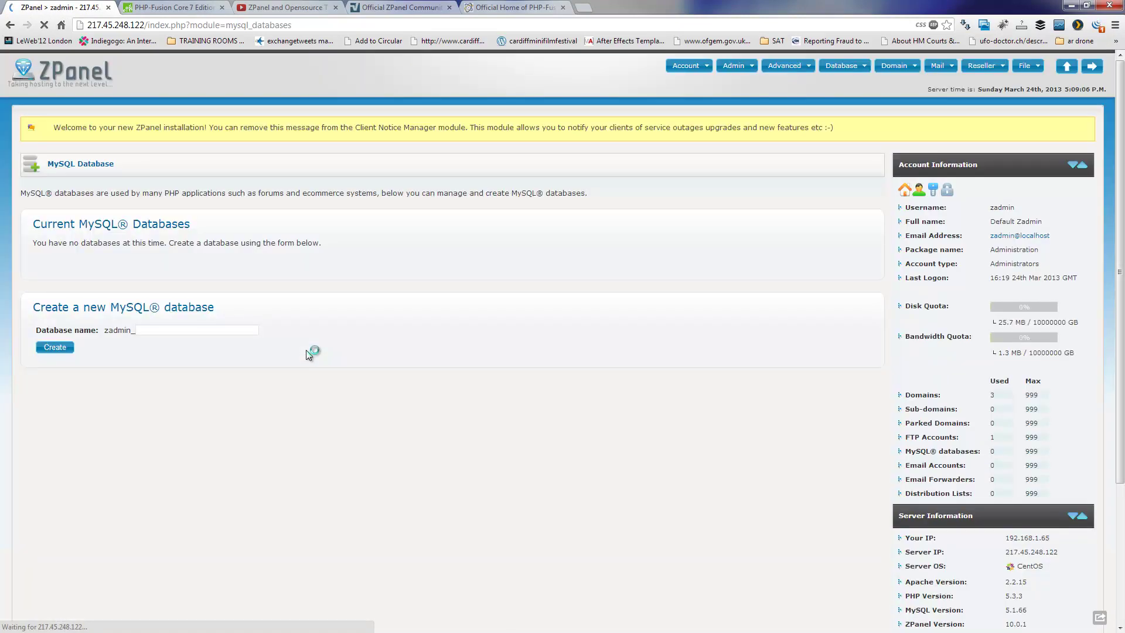
left_click(209, 332)
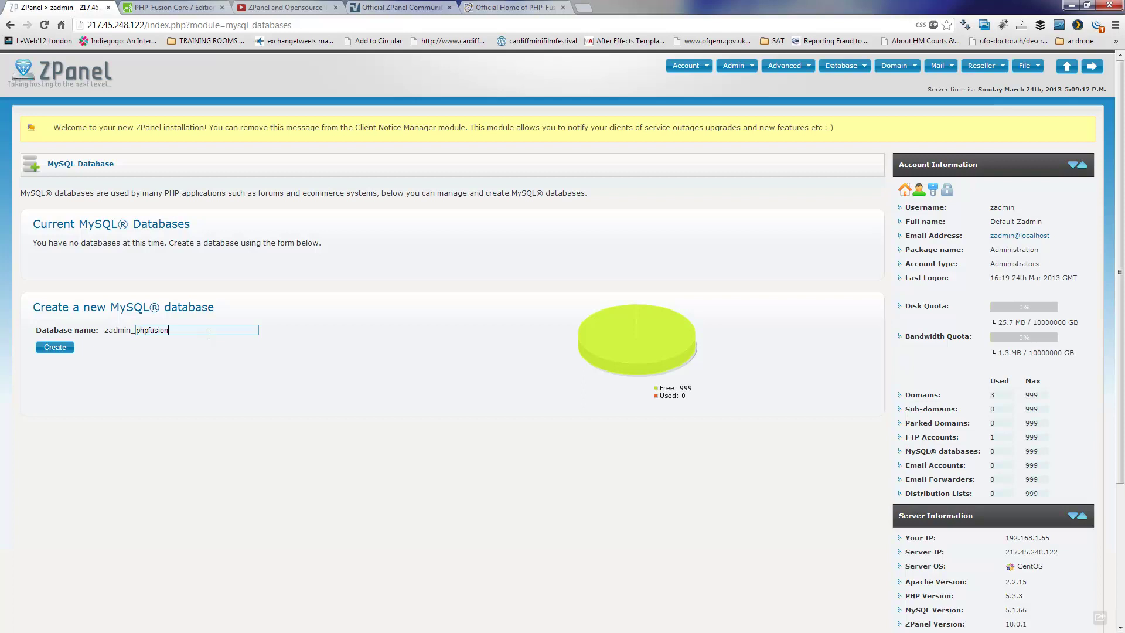
left_click(55, 349)
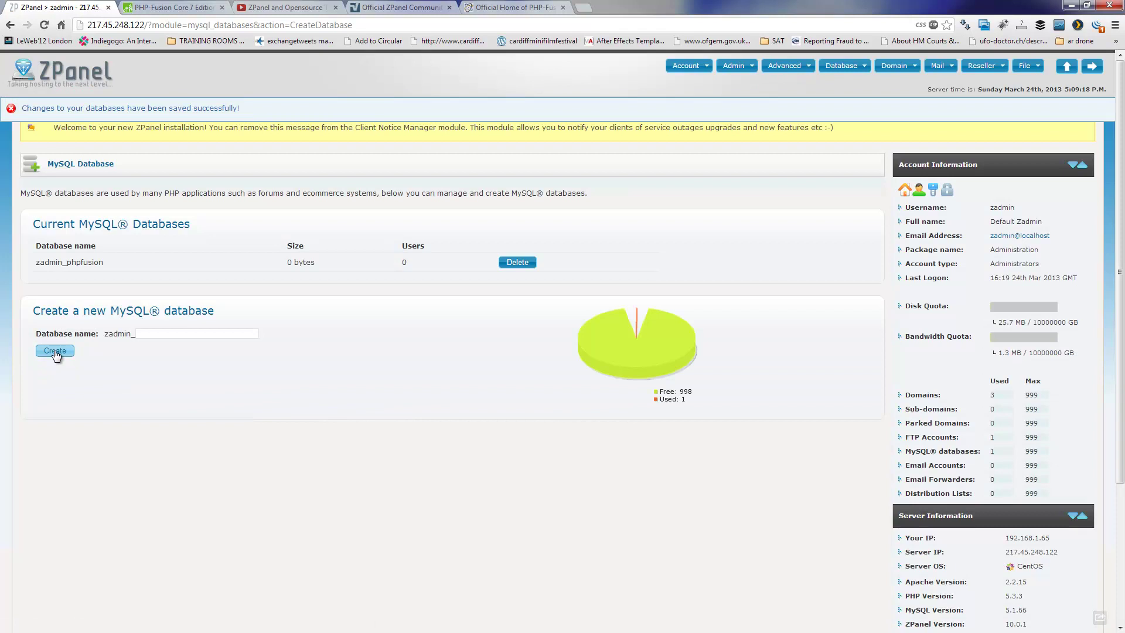
left_click(841, 65)
- Add MySQL user phpfusion mapped to zadmin_phpfusion, allowed from any IP
left_click(871, 111)
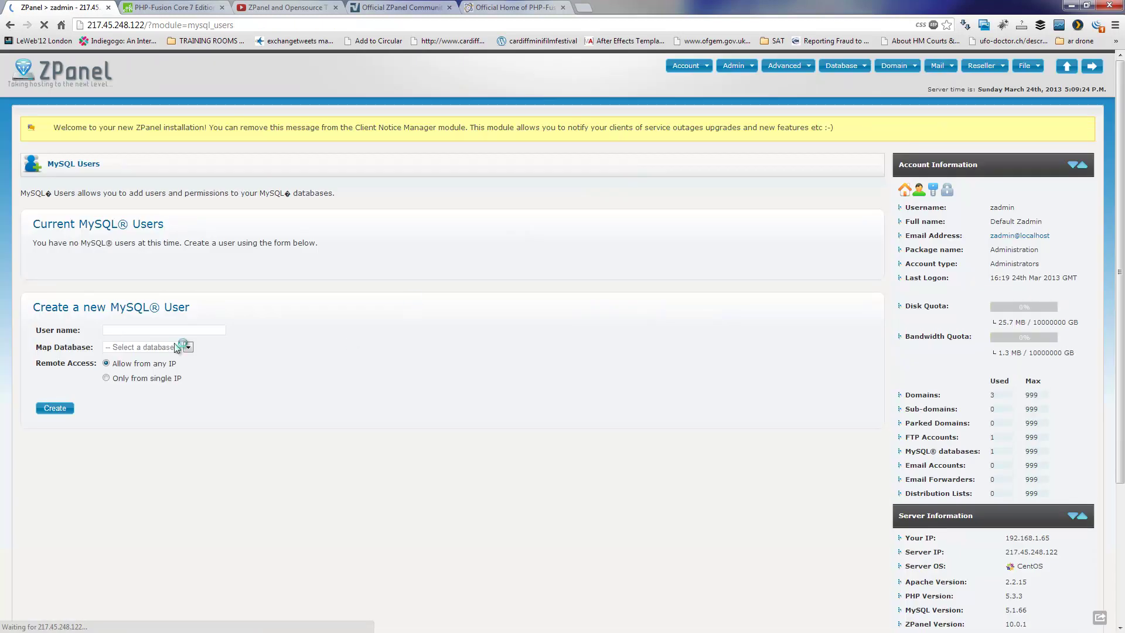
left_click(166, 333)
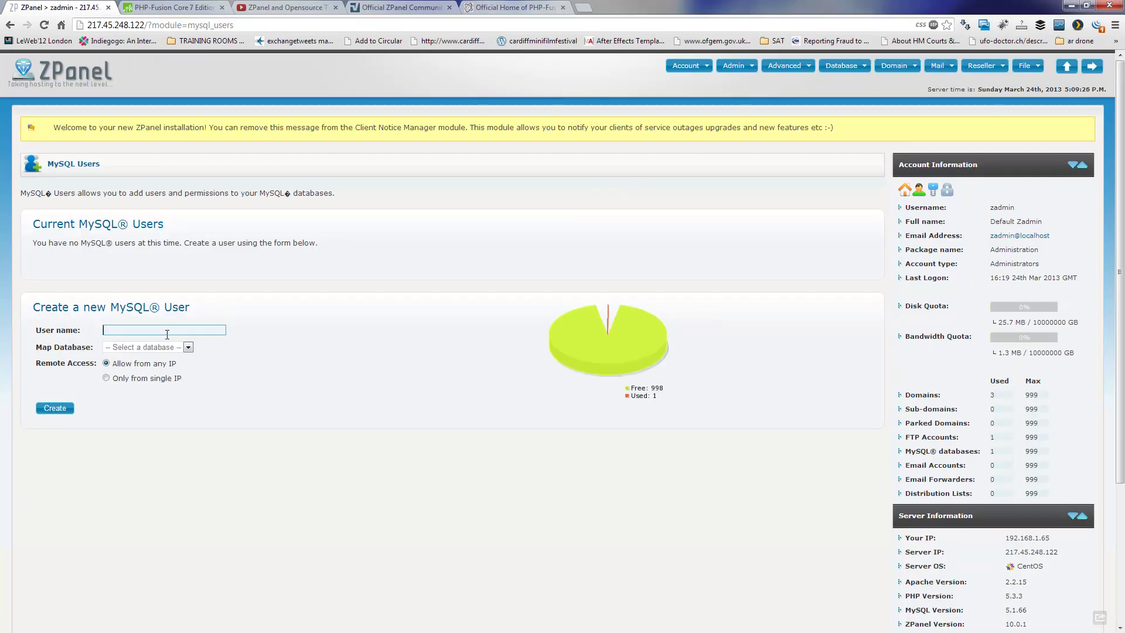
type("phpfusion")
left_click(168, 350)
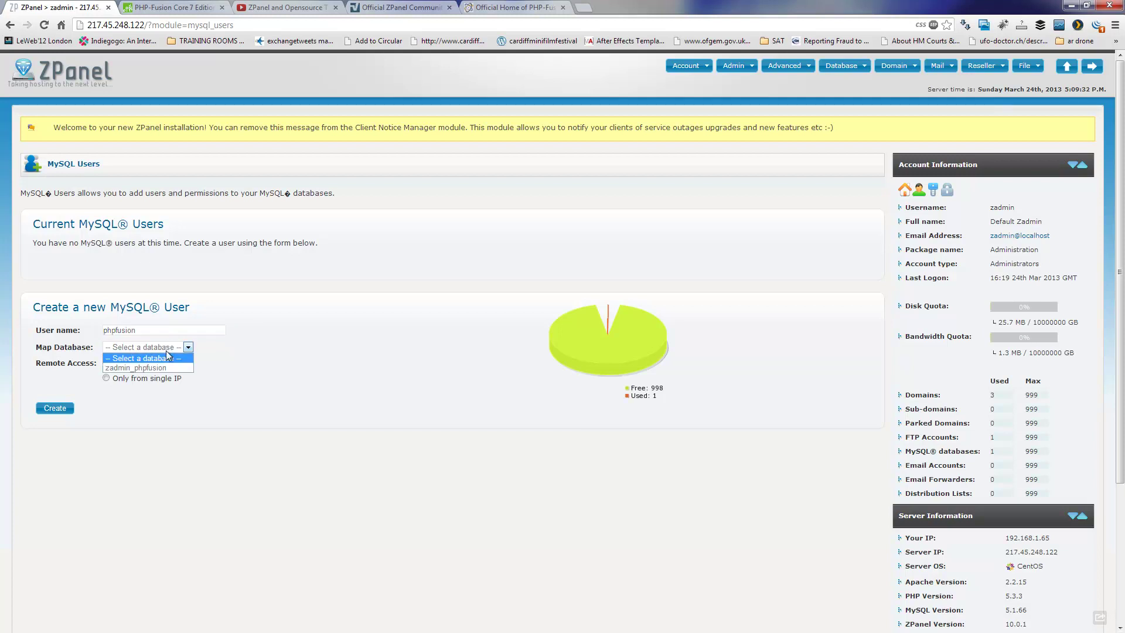
left_click(163, 364)
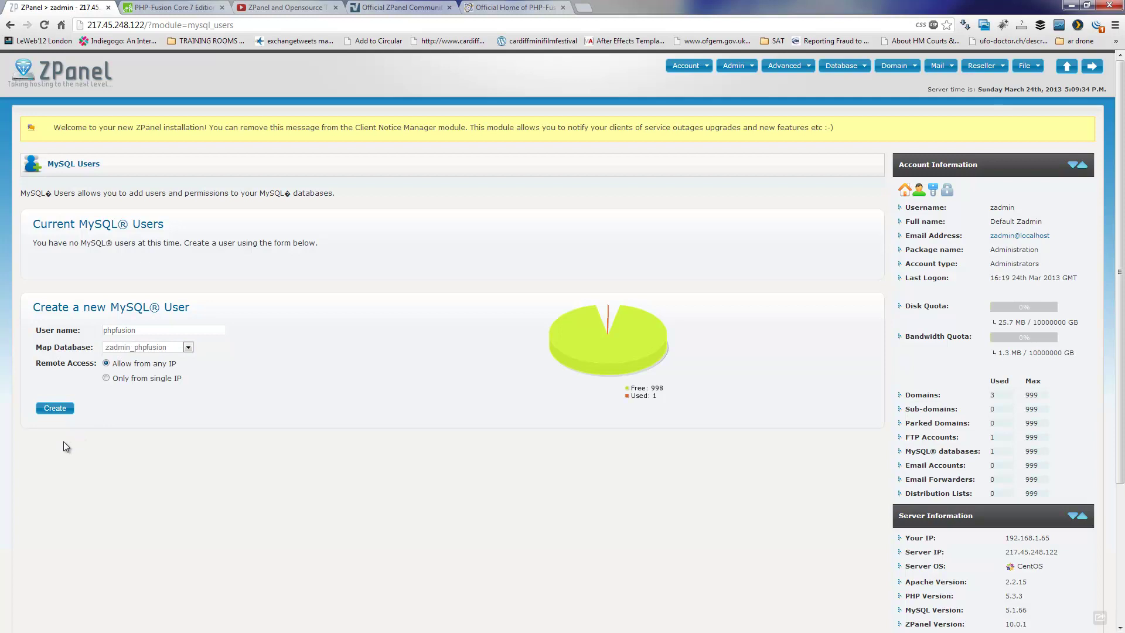
left_click(52, 410)
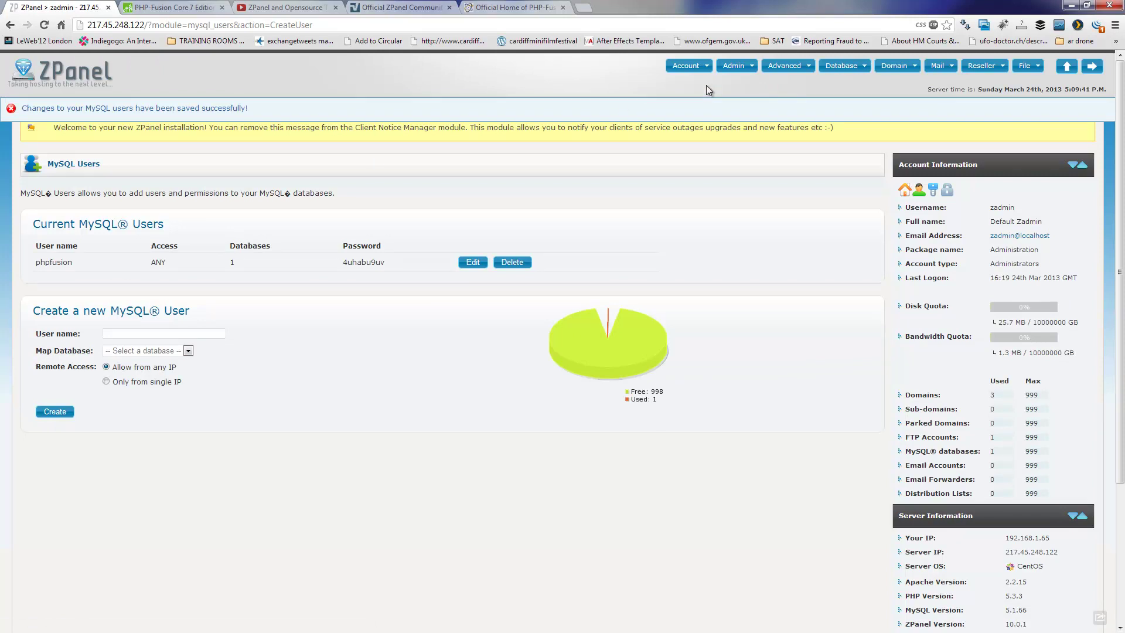
mouse_move(841, 71)
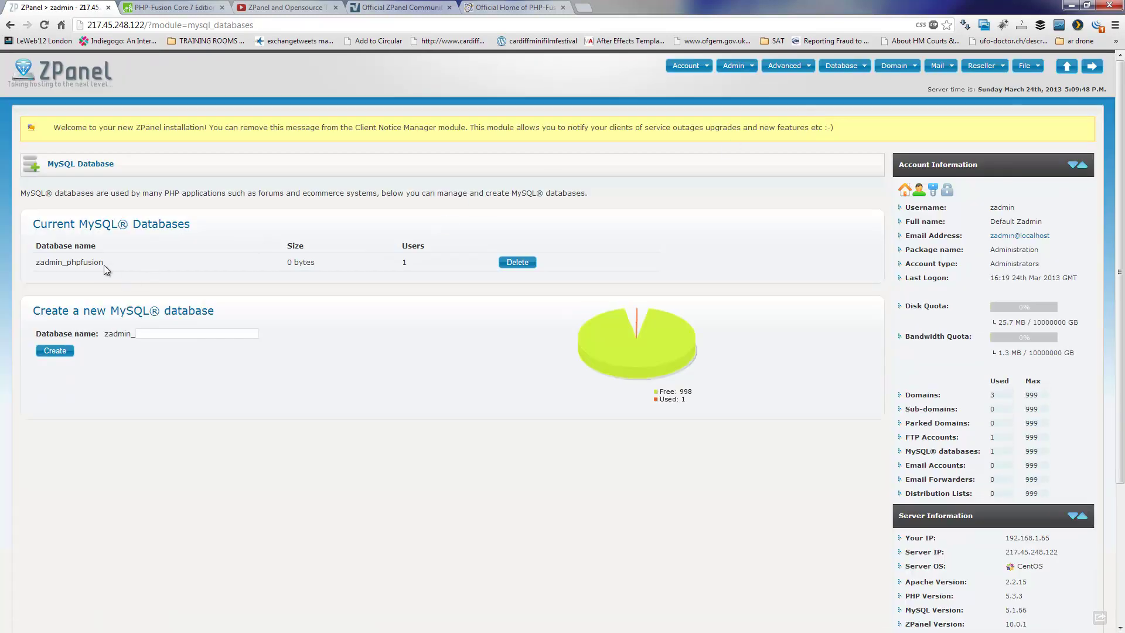
- Copy the database name zadmin_phpfusion from ZPanel into the setup's Database Name field
left_click_drag(107, 270, 42, 267)
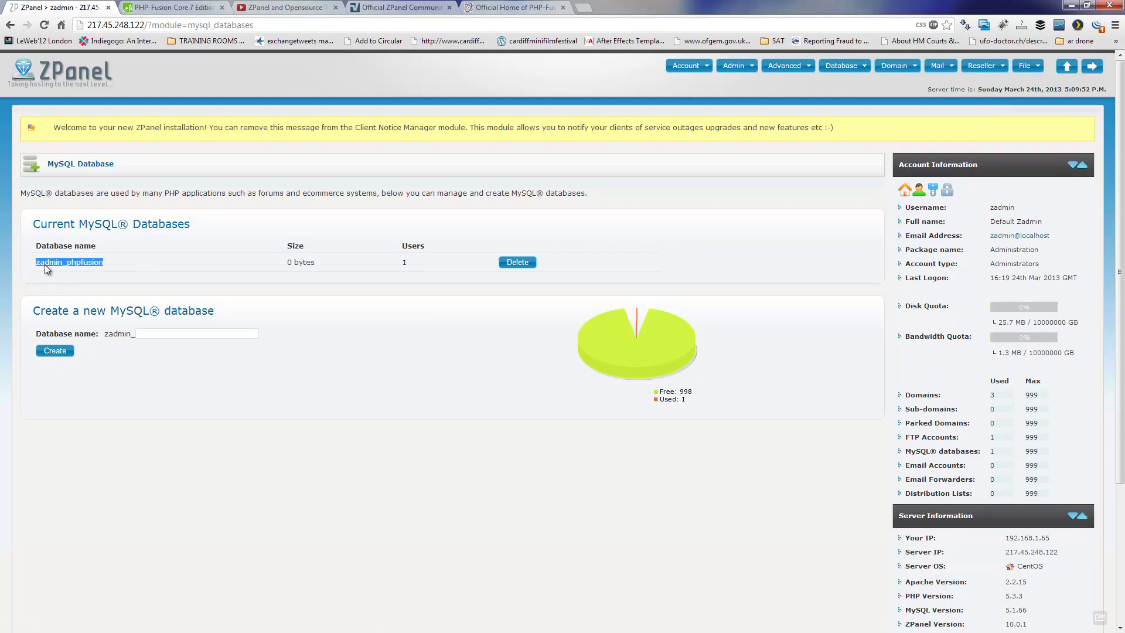
right_click(47, 269)
left_click(65, 273)
left_click(833, 67)
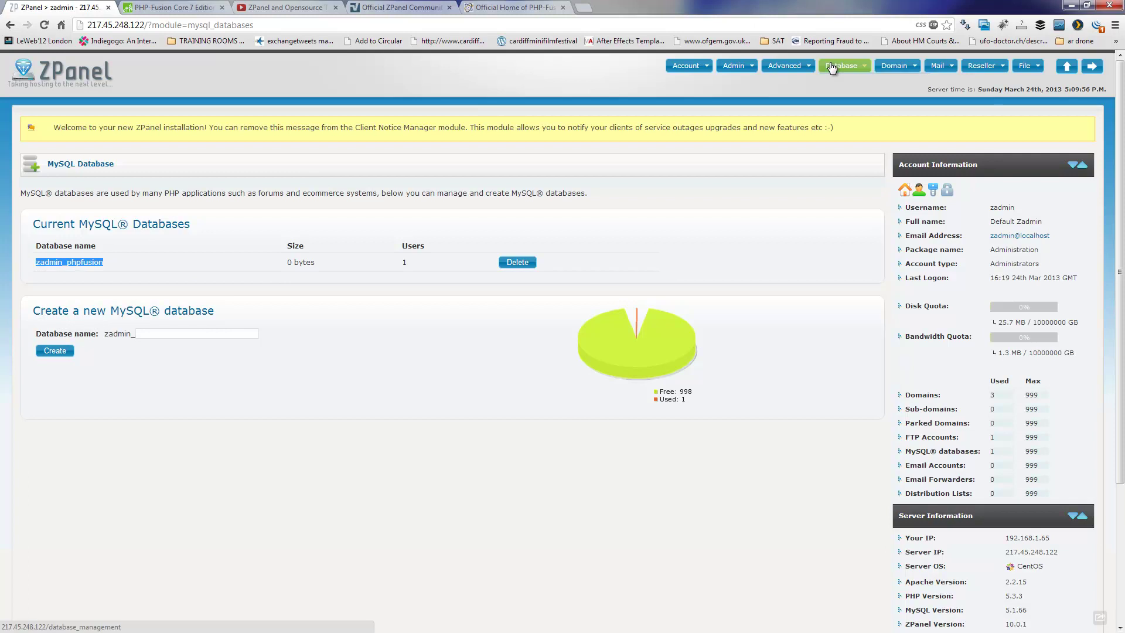
left_click(855, 108)
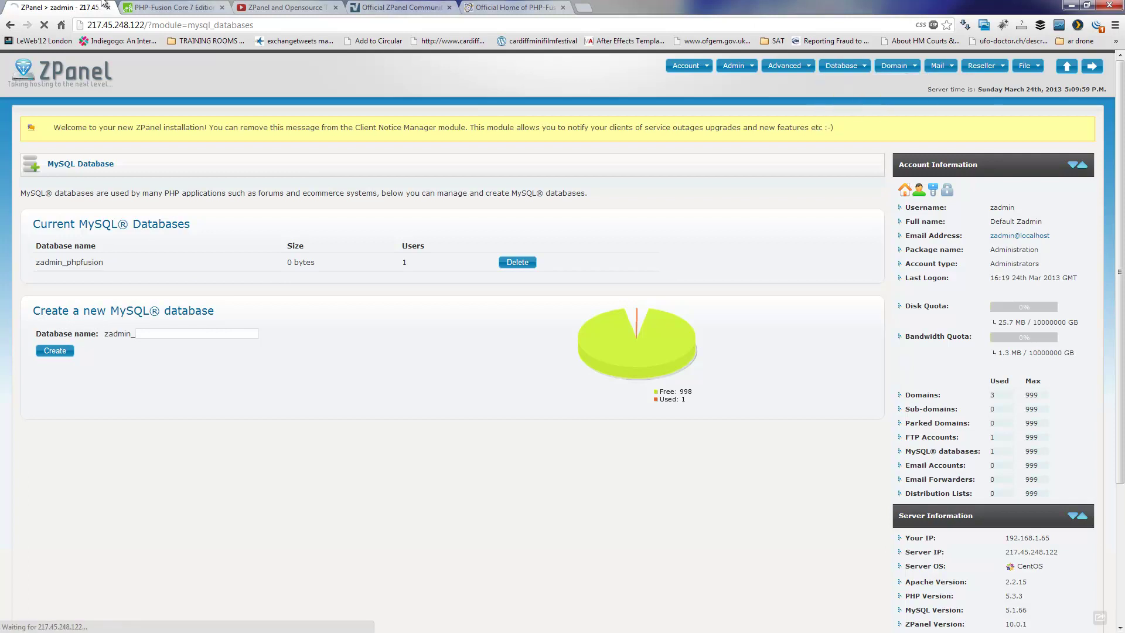
left_click(172, 6)
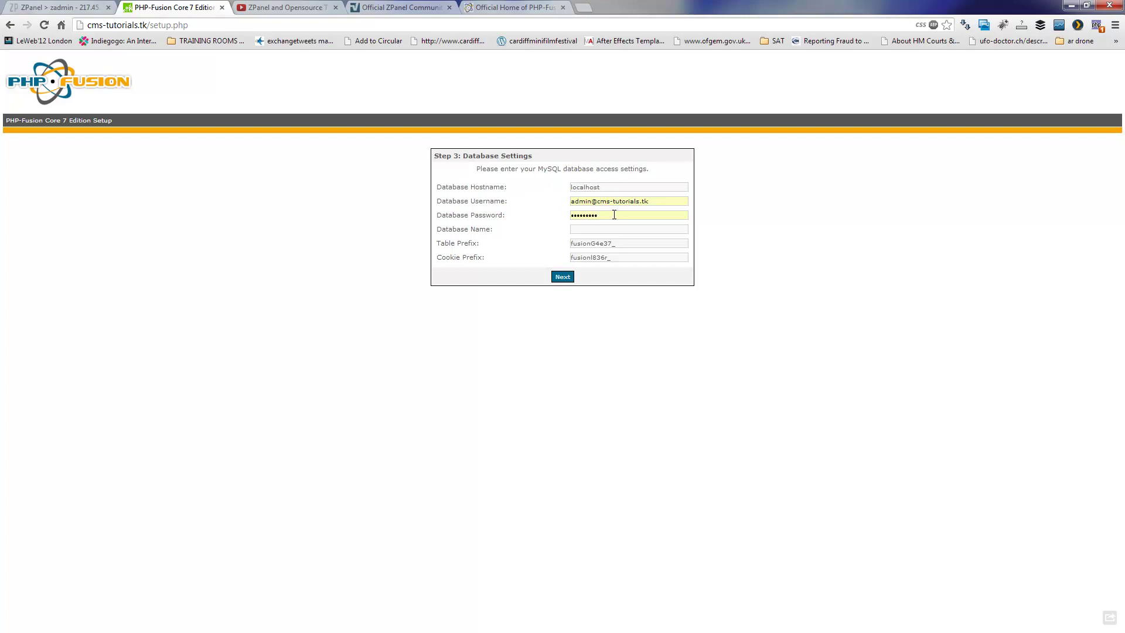
left_click(605, 230)
key("ctrl+v")
- Set Database Username to phpfusion and paste the MySQL user's copied password
left_click(58, 7)
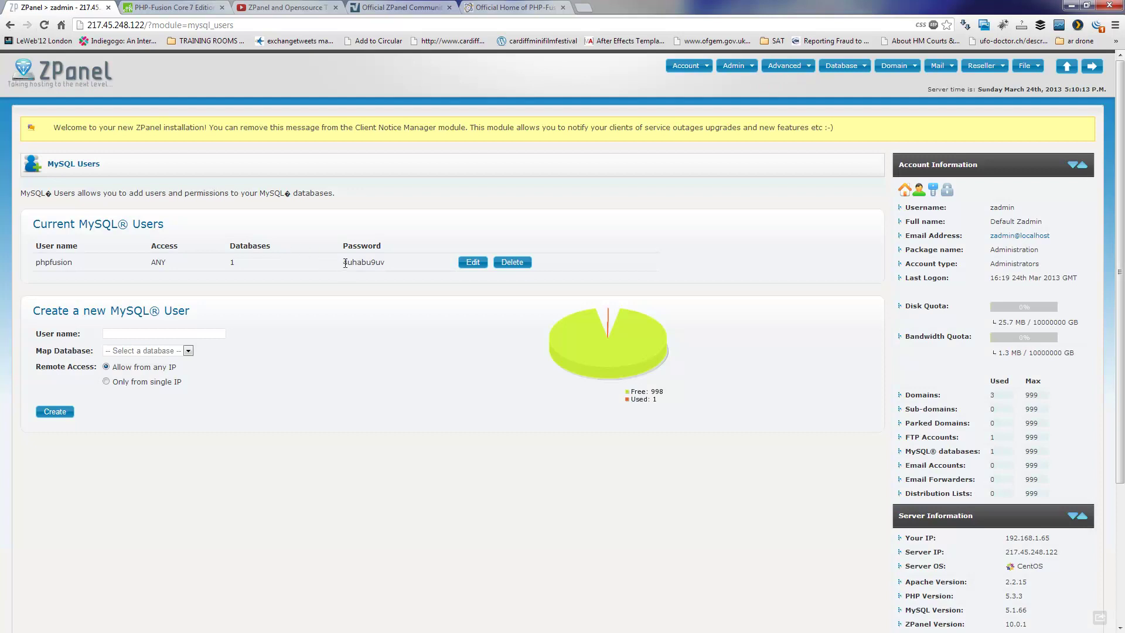
left_click_drag(342, 262, 383, 263)
right_click(380, 263)
left_click(401, 271)
left_click(175, 7)
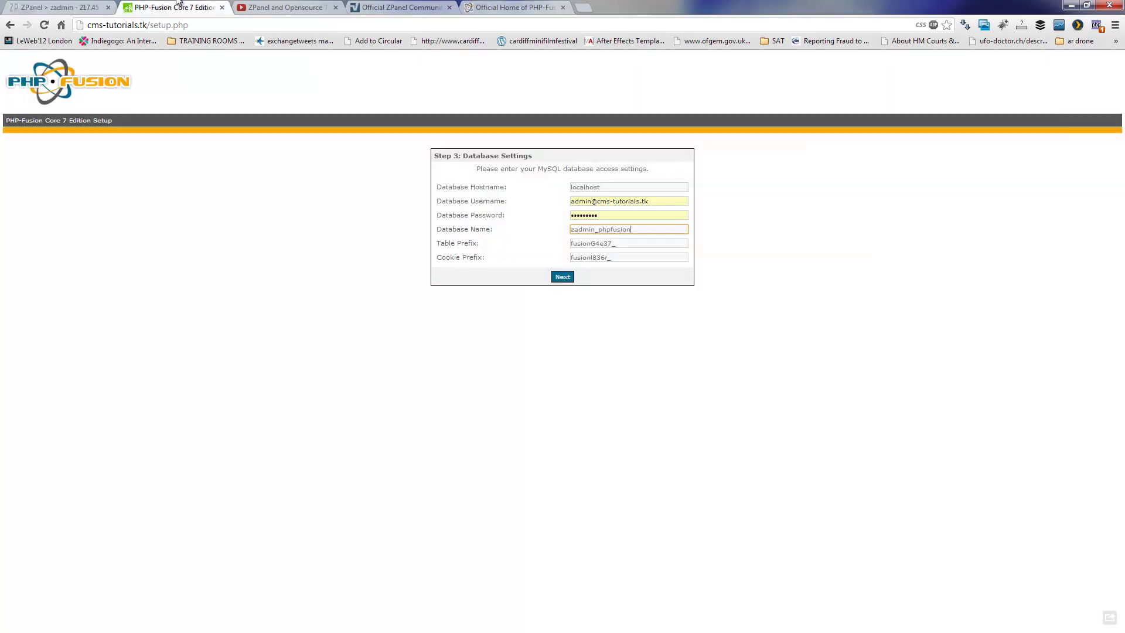
left_click_drag(650, 201, 529, 204)
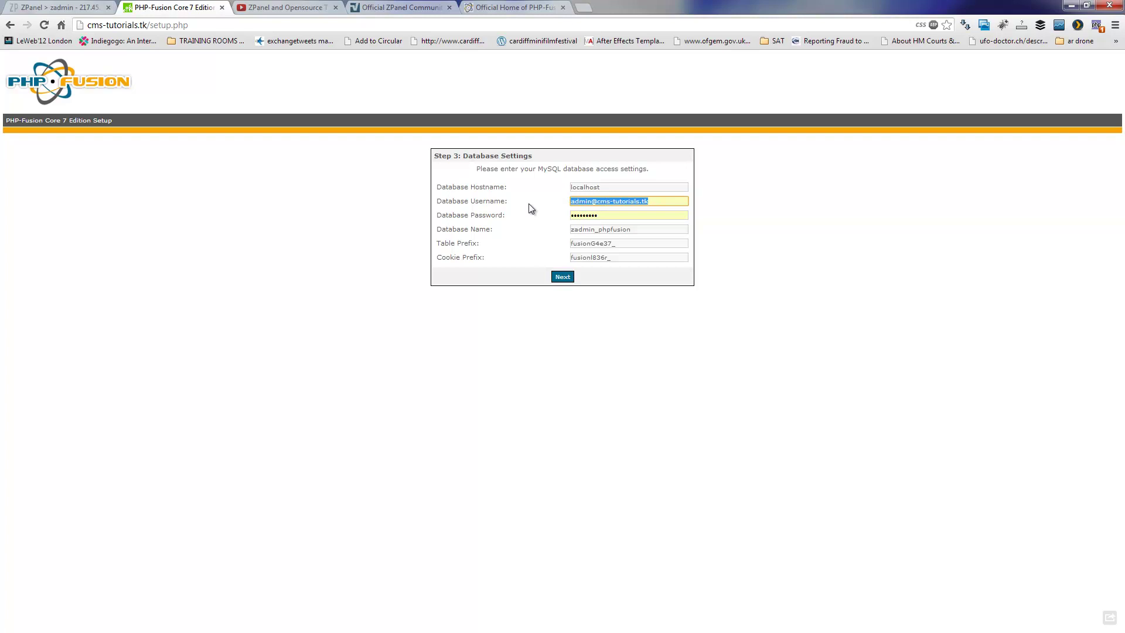
type("phpf")
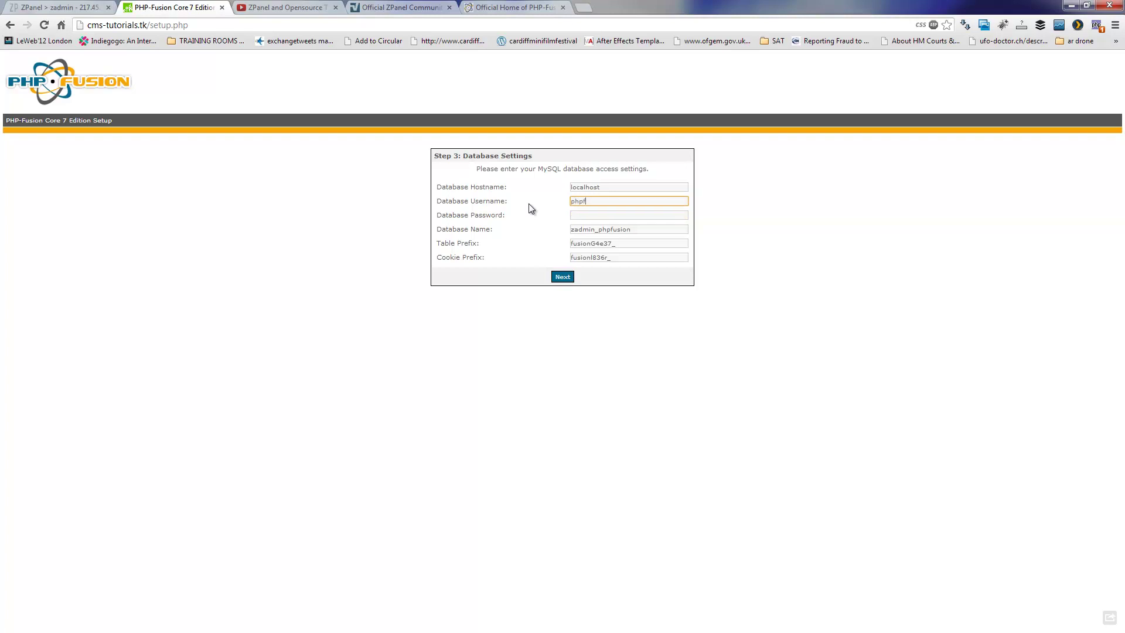
type("usion")
key("Tab")
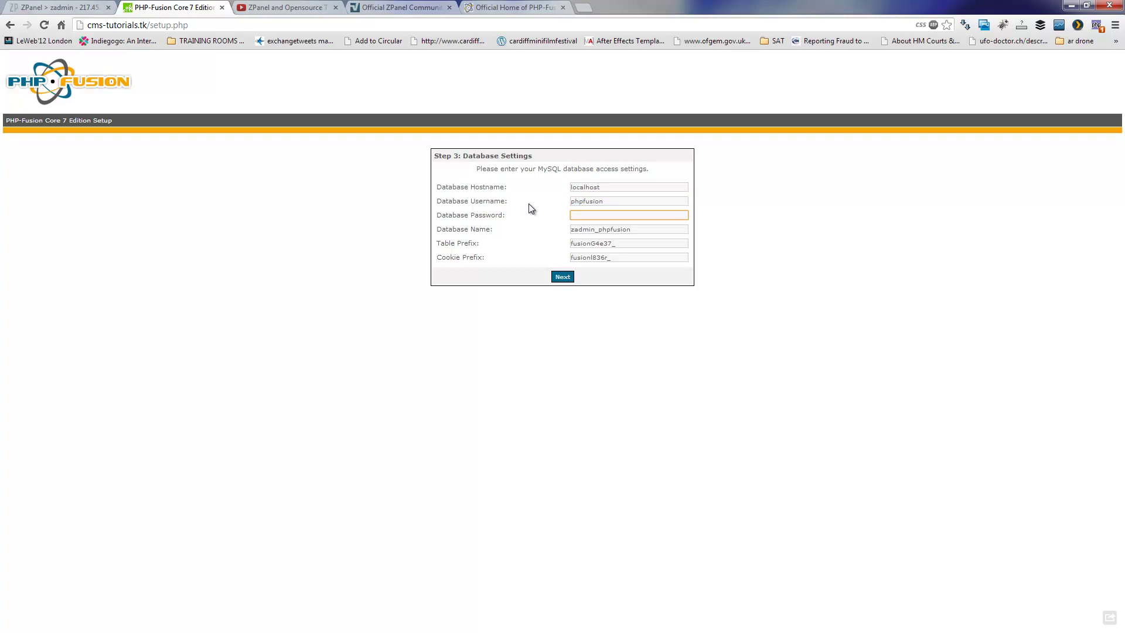
key("ctrl+v")
- Submit the database settings, then register admin username 'admins' with matching login and admin passwords
left_click(563, 278)
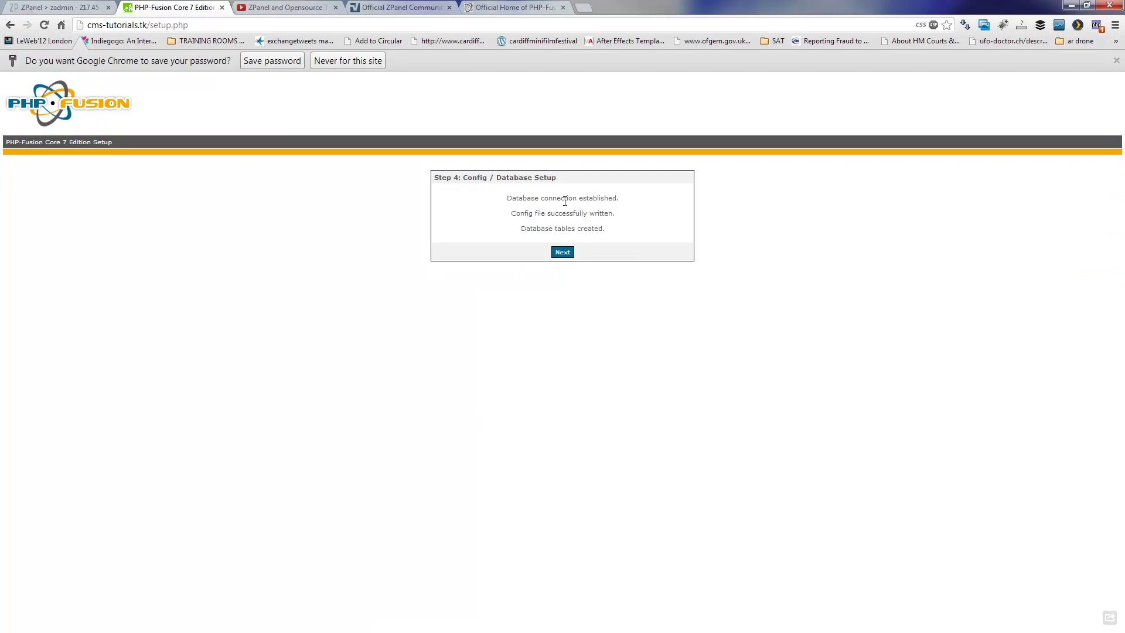
left_click(563, 252)
type("ar")
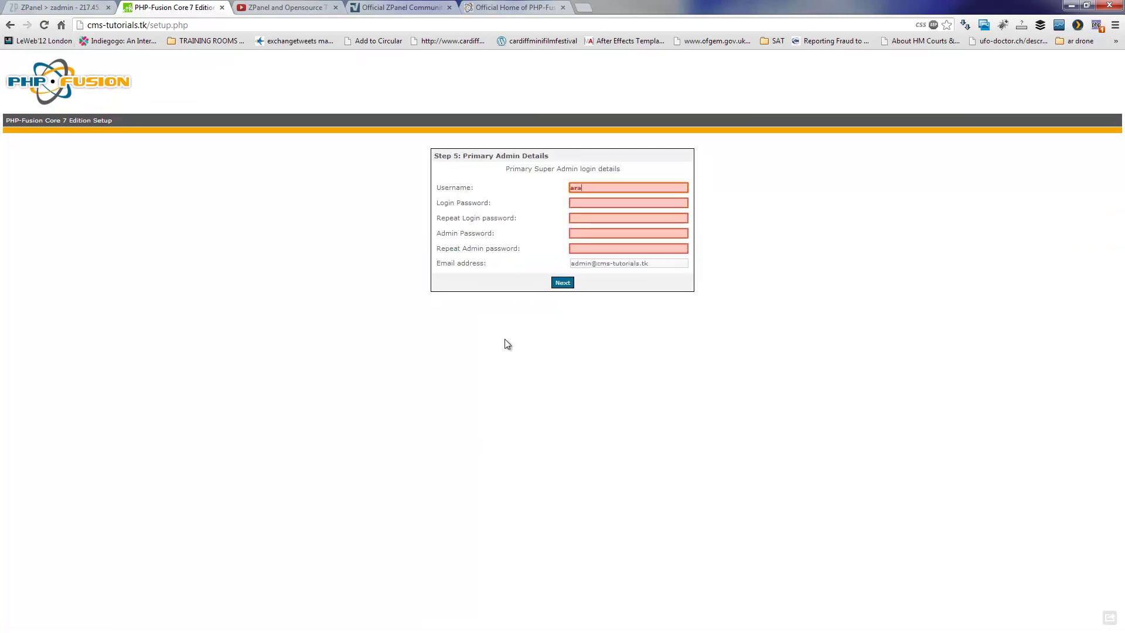
type("a")
key("BackSpace")
key("BackSpace")
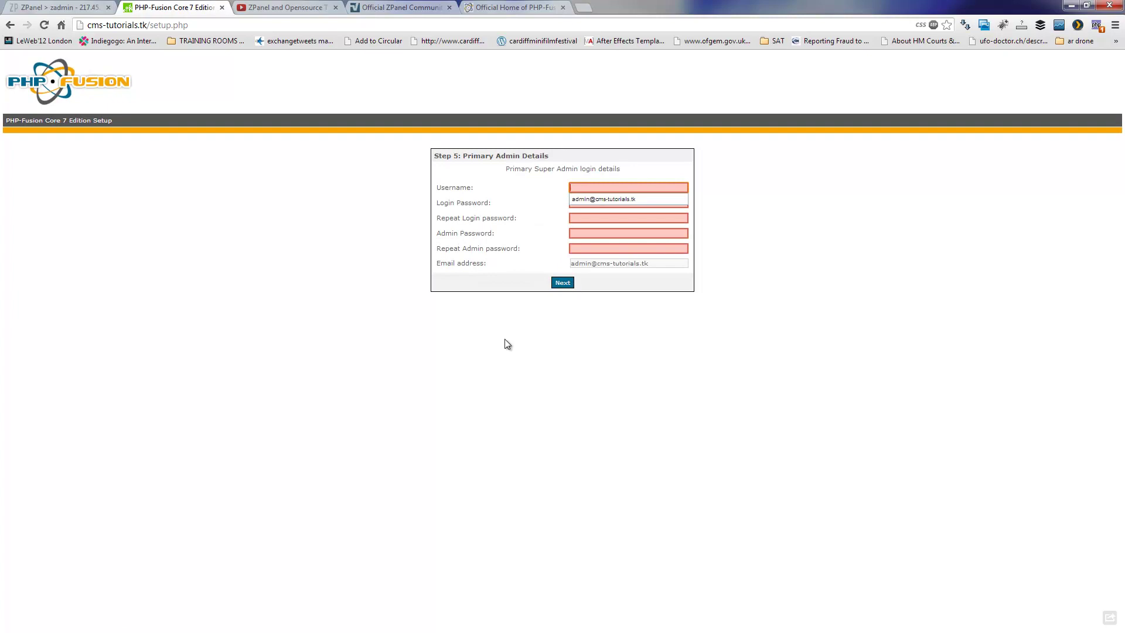
type("a")
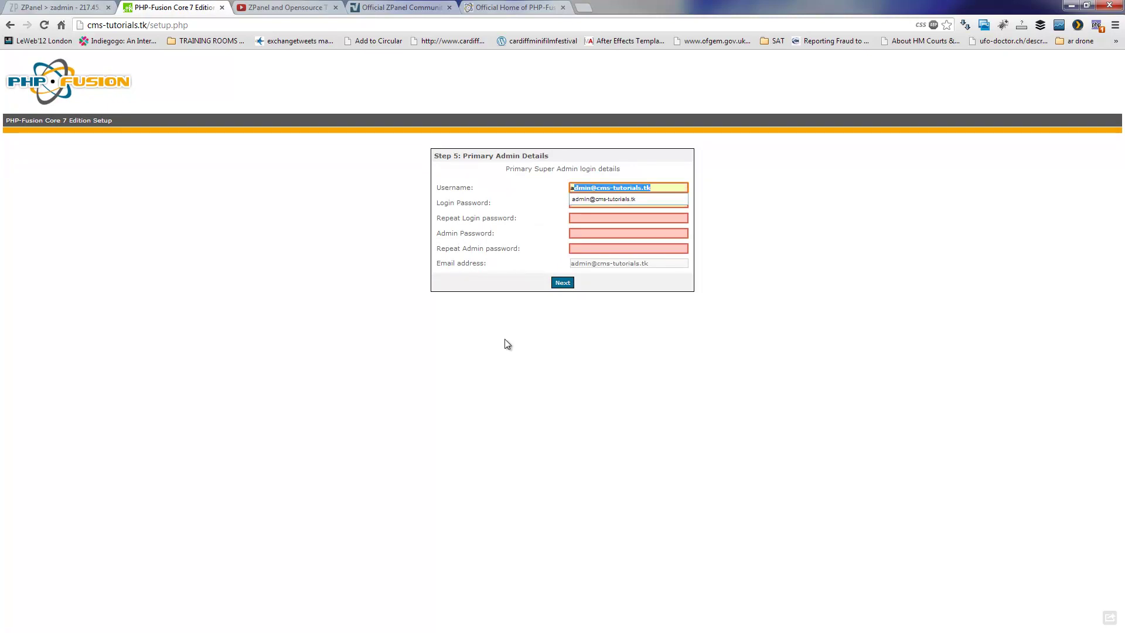
type("dmins")
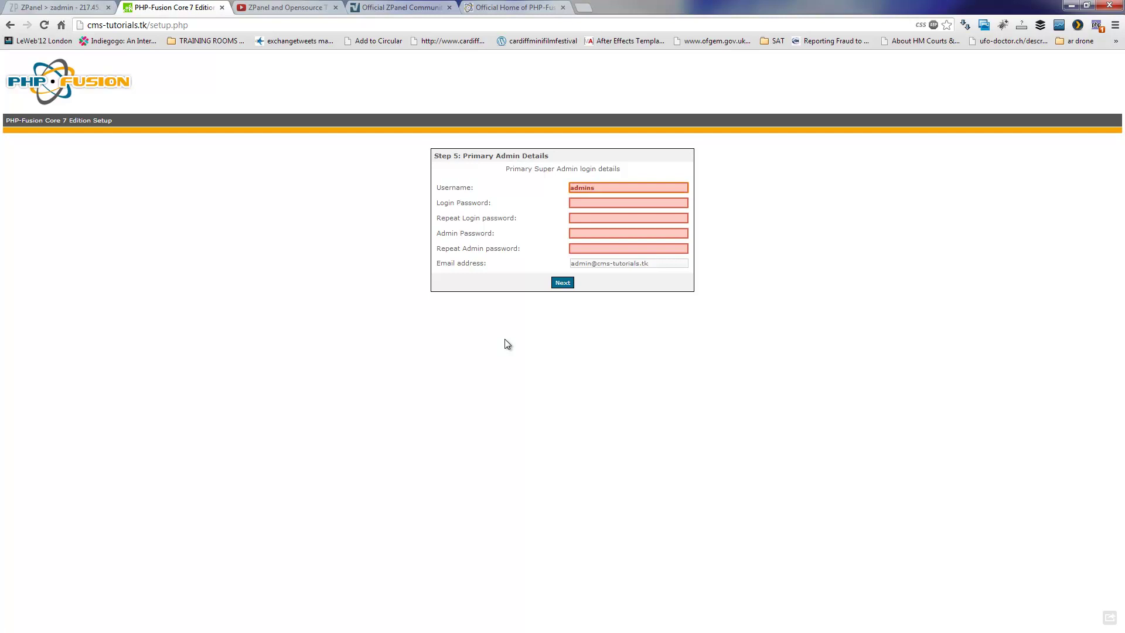
key("Tab")
type("••••••••••")
key("Tab")
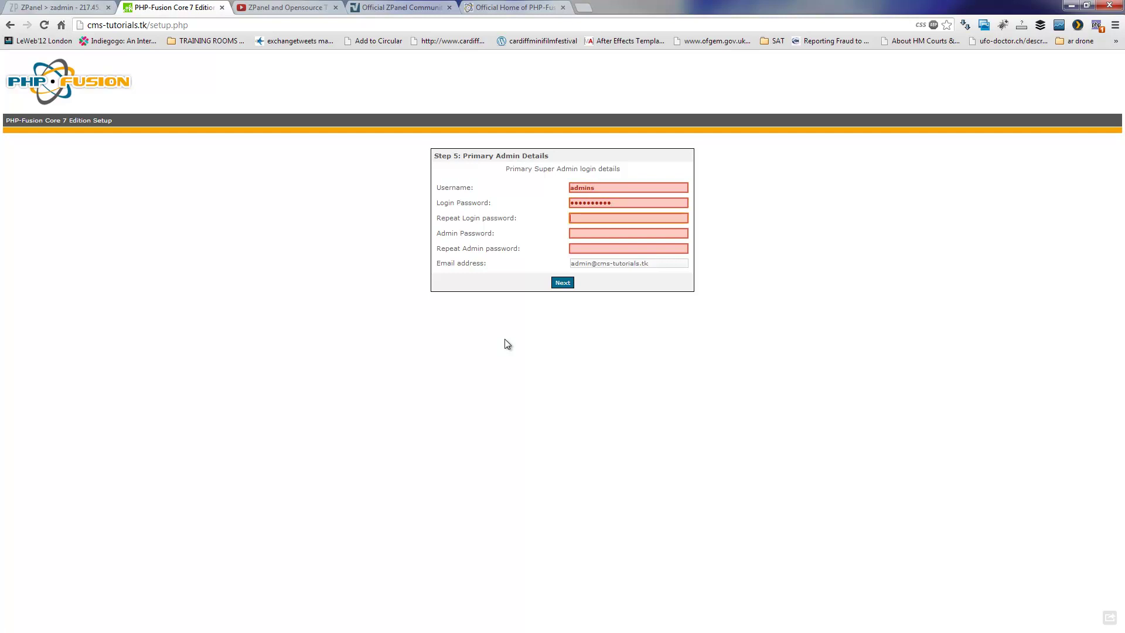
type("••••••••••")
key("Tab")
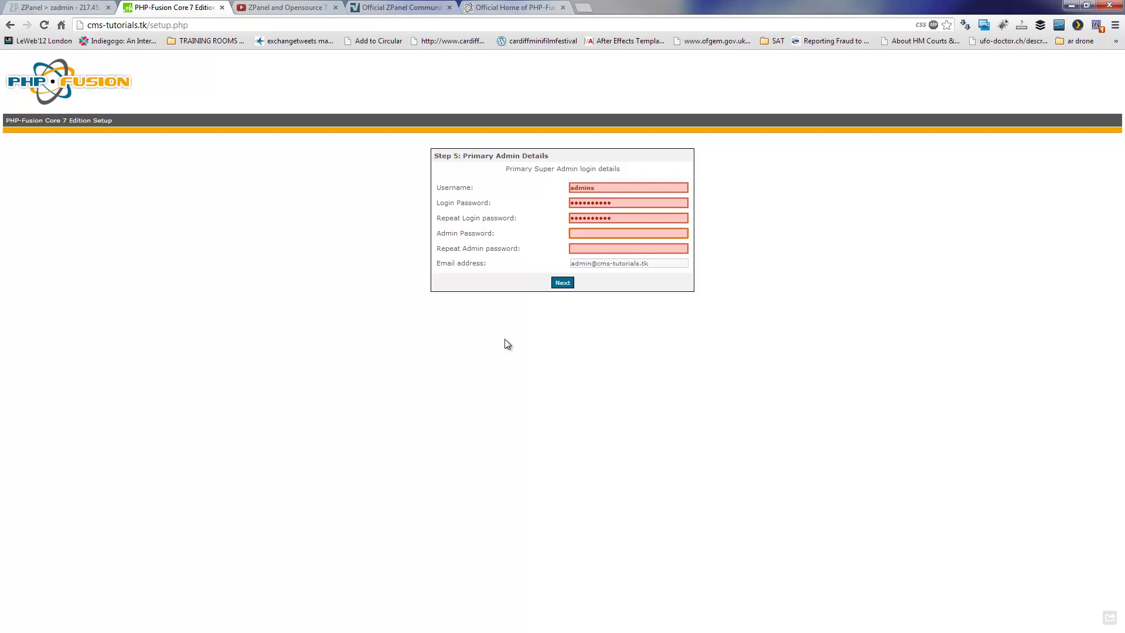
type("••••••••••••••••••••")
left_click(560, 282)
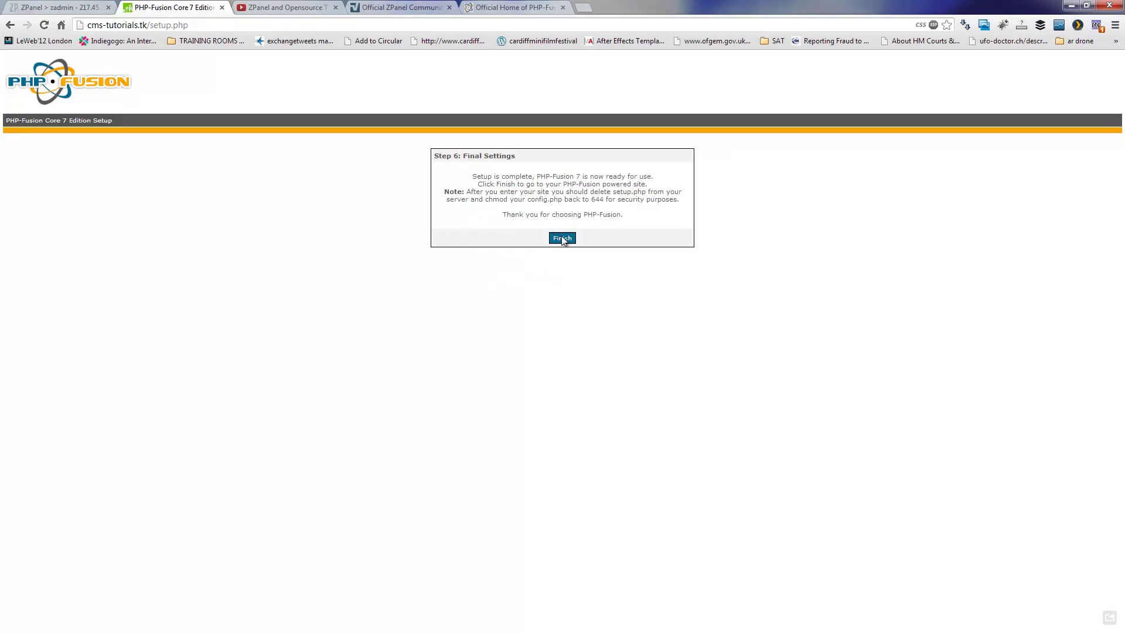
- Finish setup on Final Settings to reach the site's 'Welcome to your site' home page
left_click(562, 238)
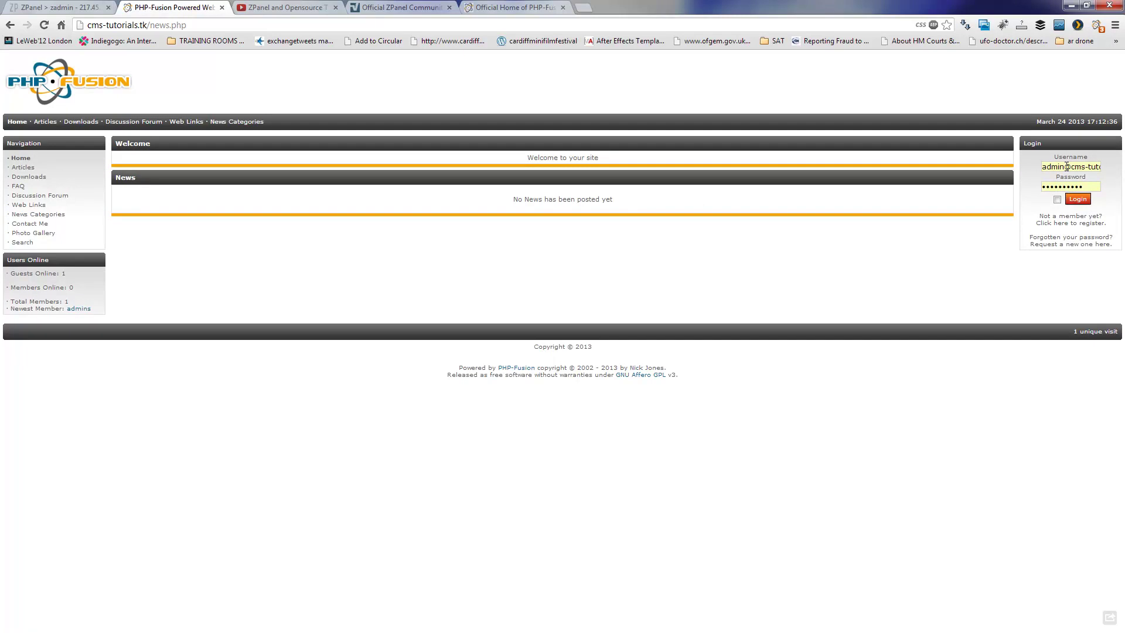
- Attempt a login as 'admins' with the password and Remember Me ticked
key("shift+Tab")
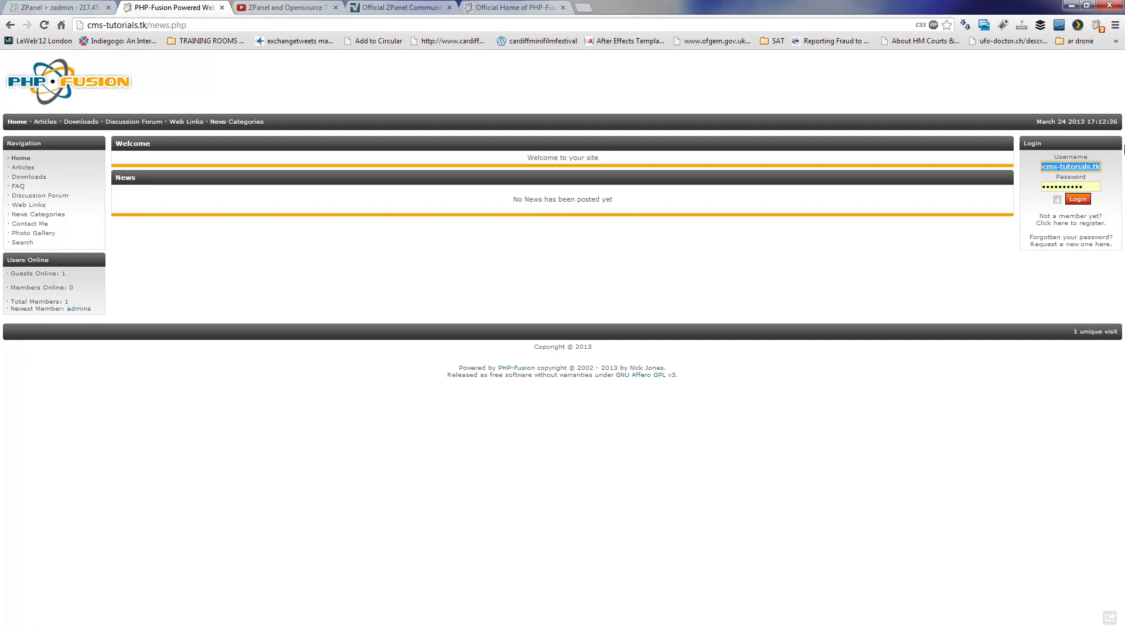
type("admins")
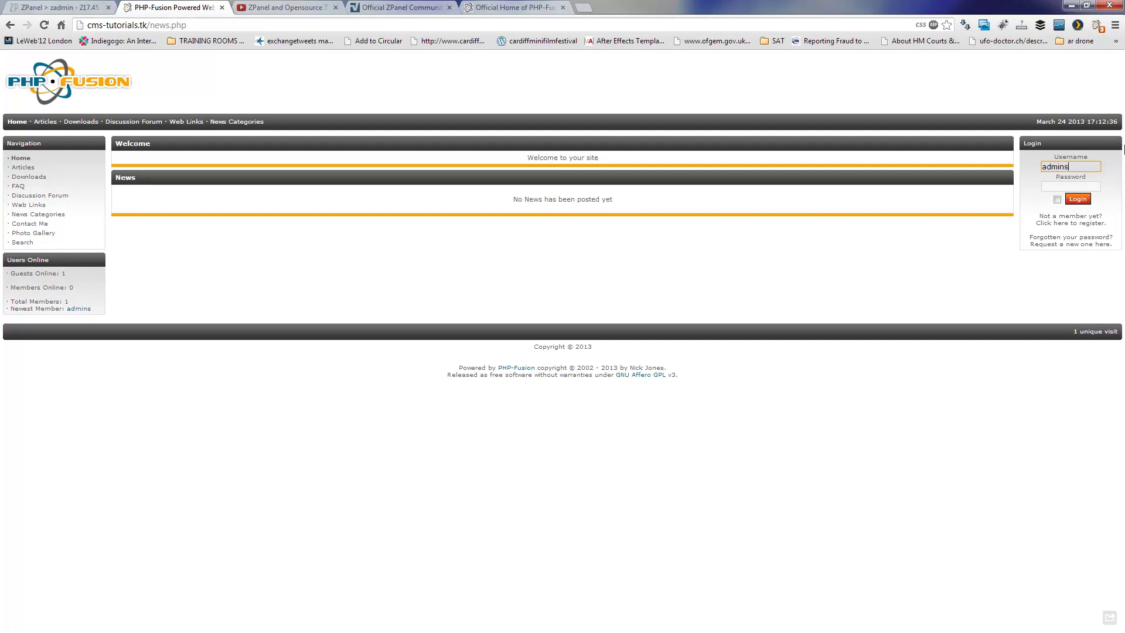
key("Tab")
type("*")
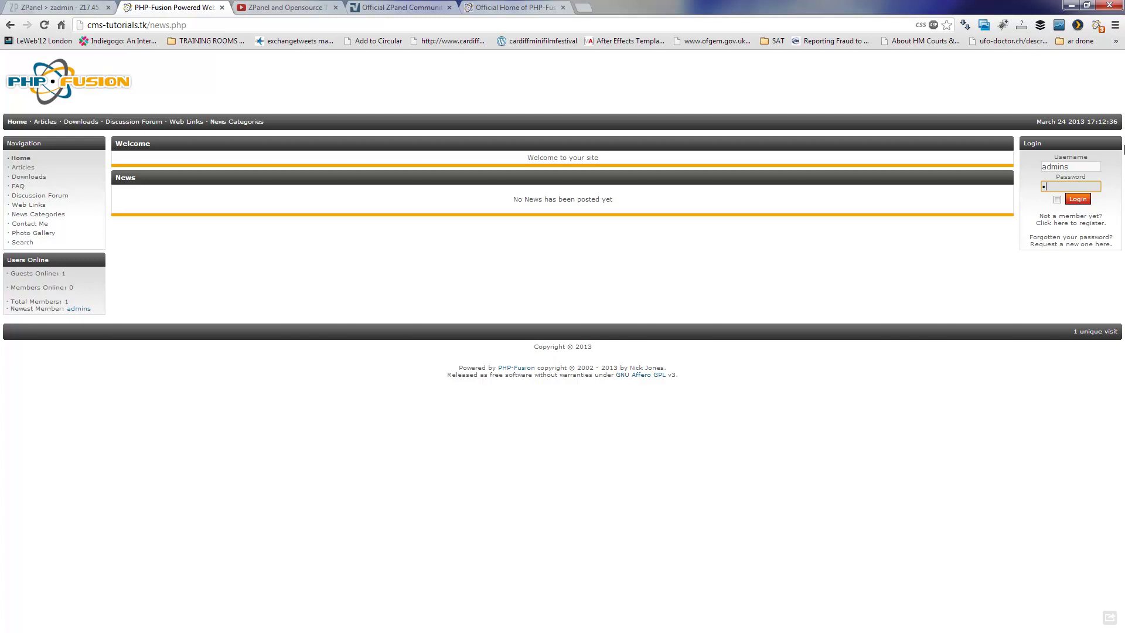
type("*********")
left_click(1056, 199)
left_click(1077, 200)
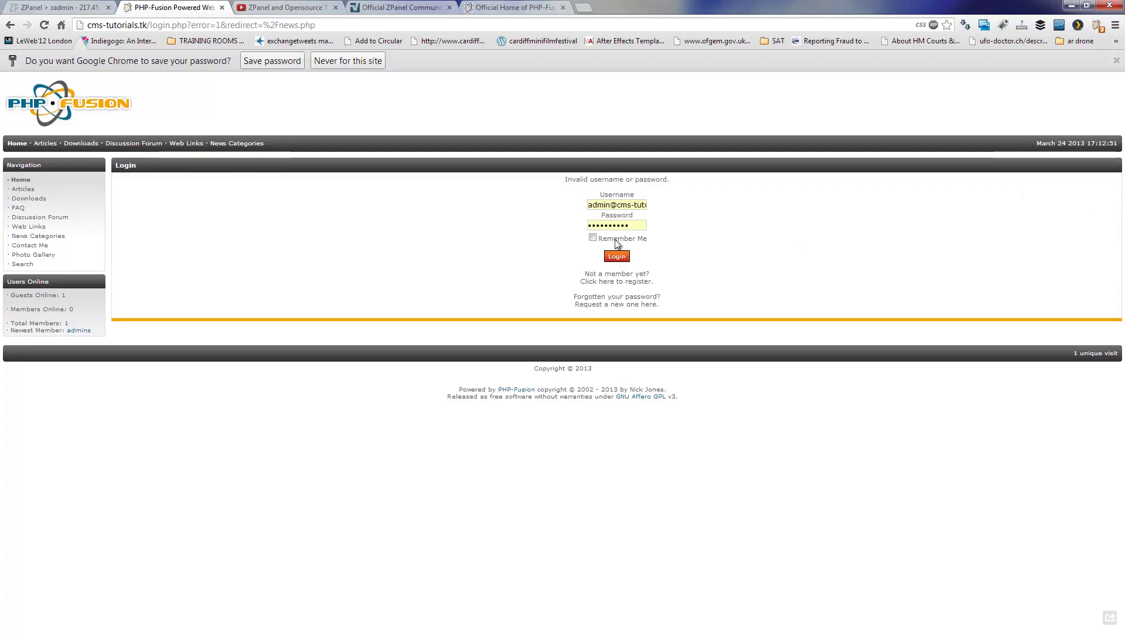
- Re-enter username 'admins' and the password to log in, then minimise Chrome to reveal FileZilla
left_click(620, 256)
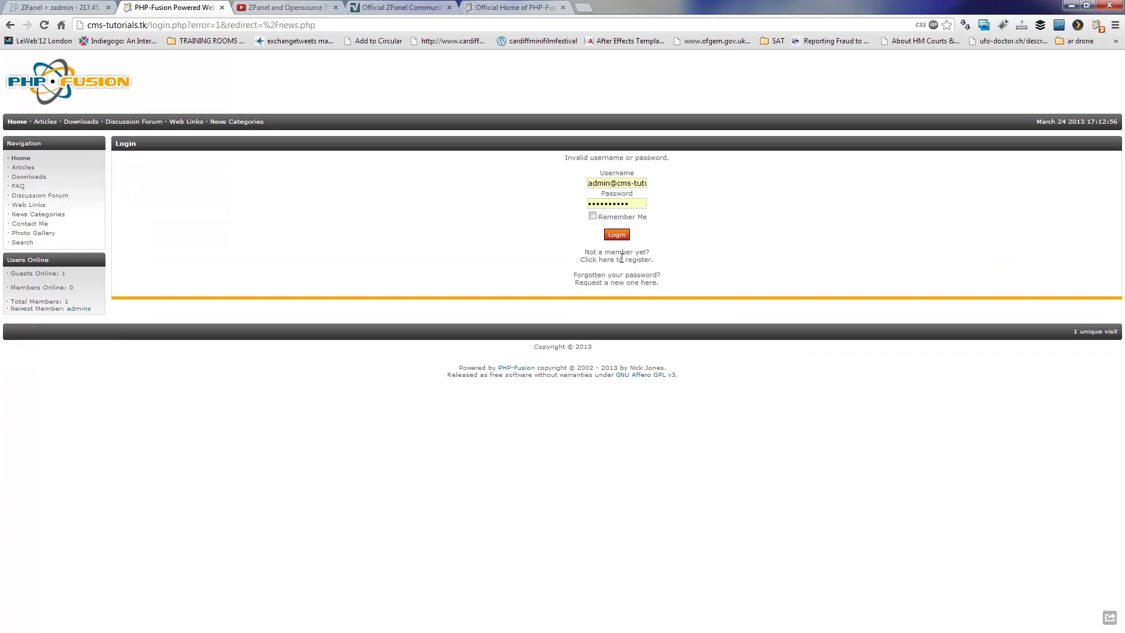
left_click_drag(612, 183, 764, 169)
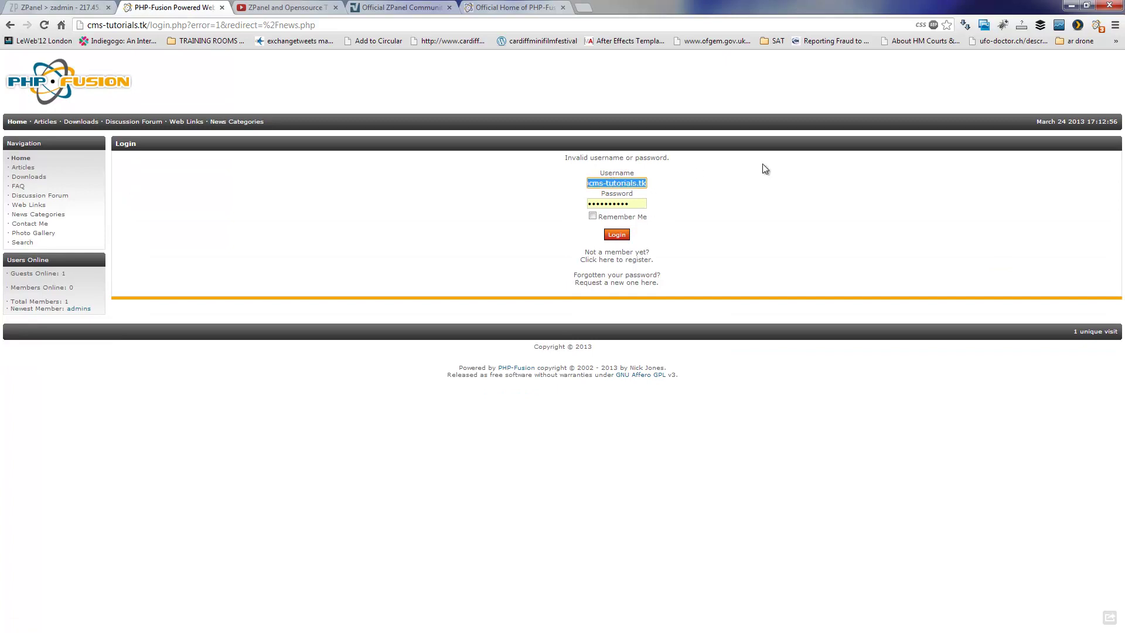
type("admin")
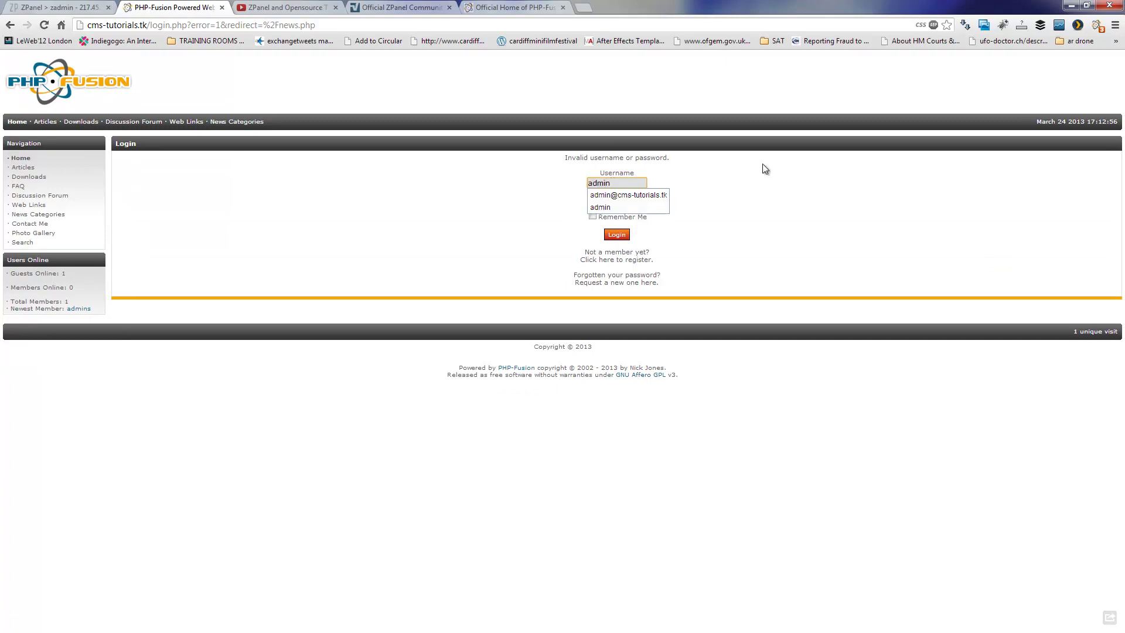
type("s")
key("Tab")
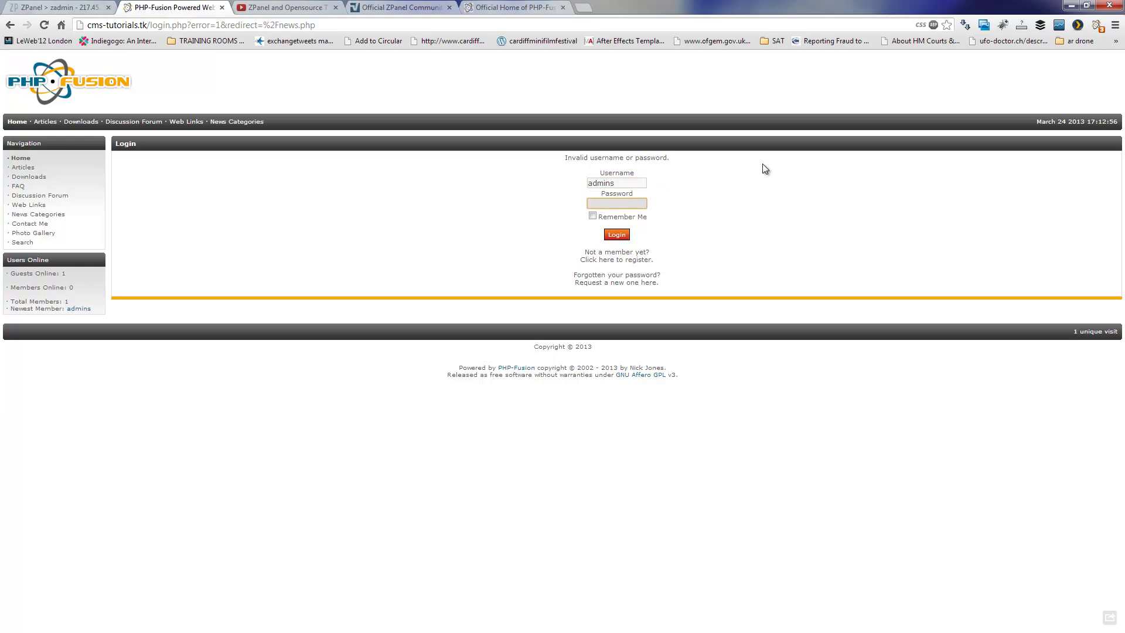
type("**********")
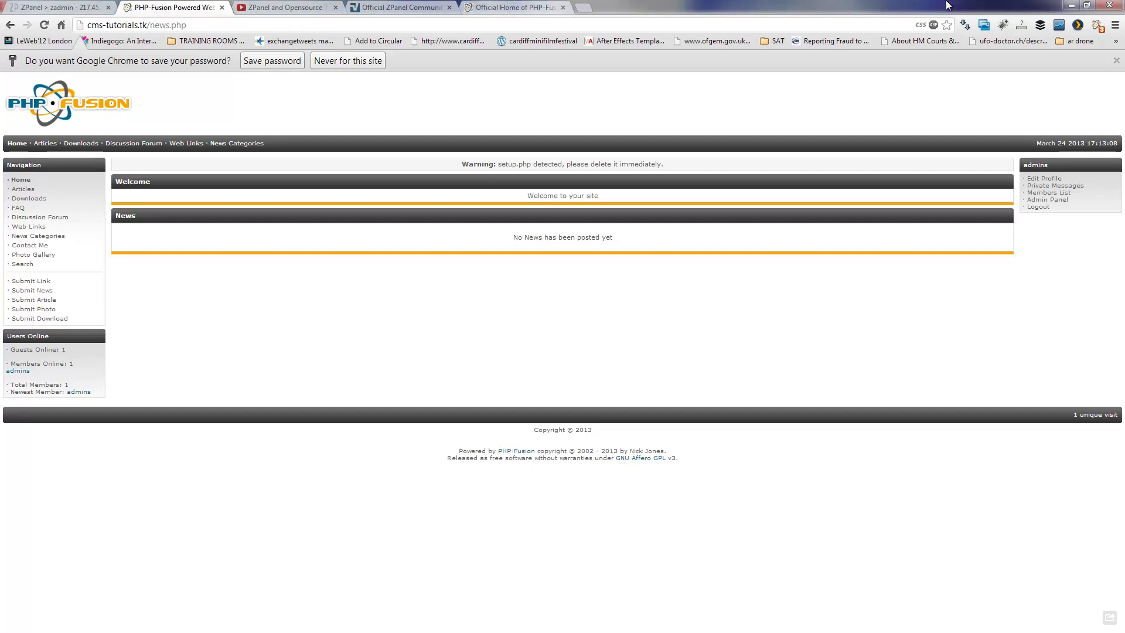
left_click(1071, 5)
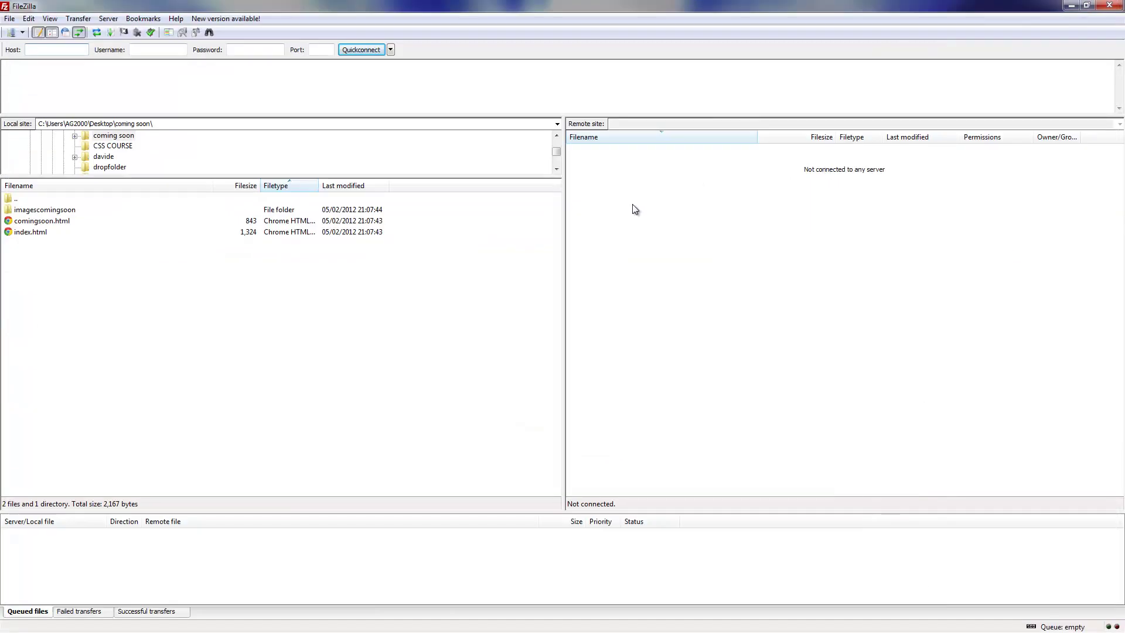
- Connect via Site Manager to the demo server and browse to /var/zpanel/hostdata/zadmin/public_html/cms-tutorials_tk
left_click(10, 32)
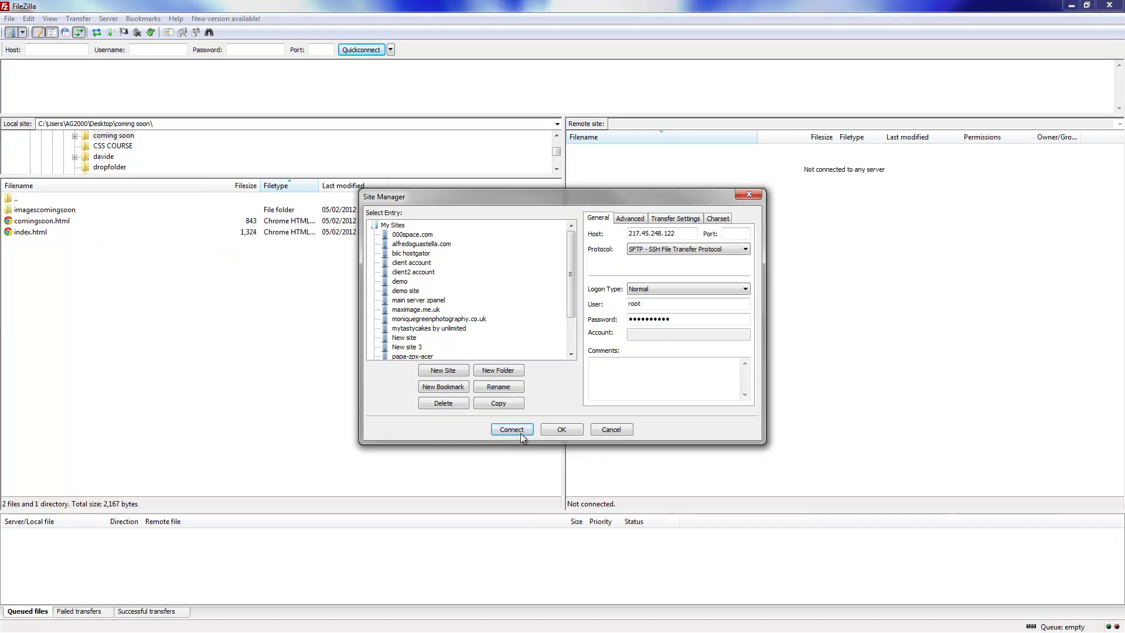
left_click(511, 429)
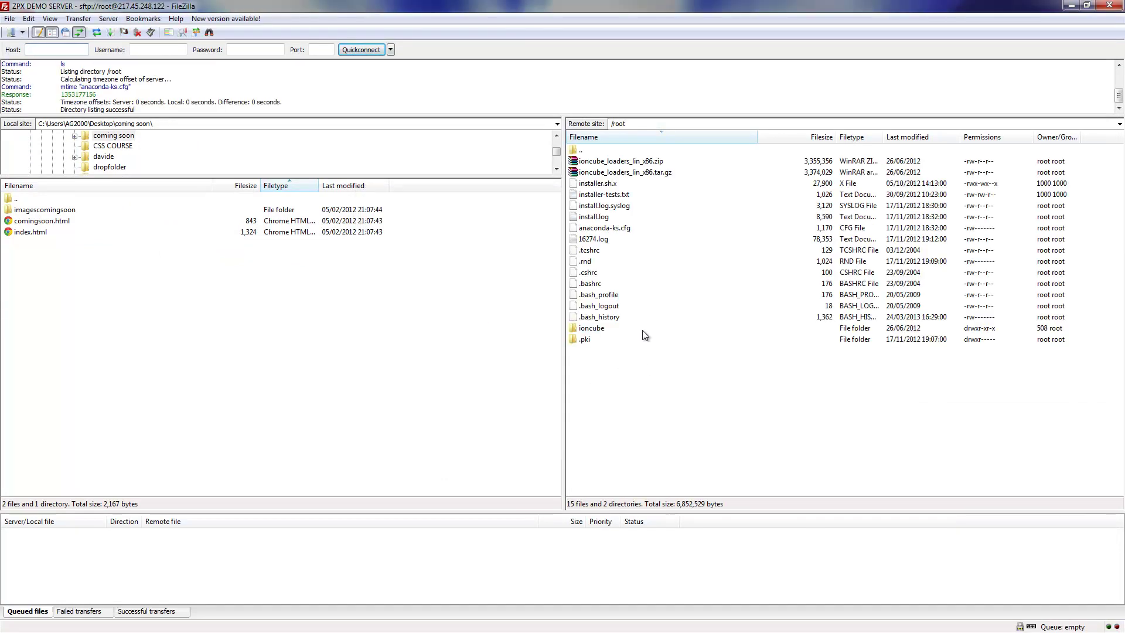
double_click(609, 151)
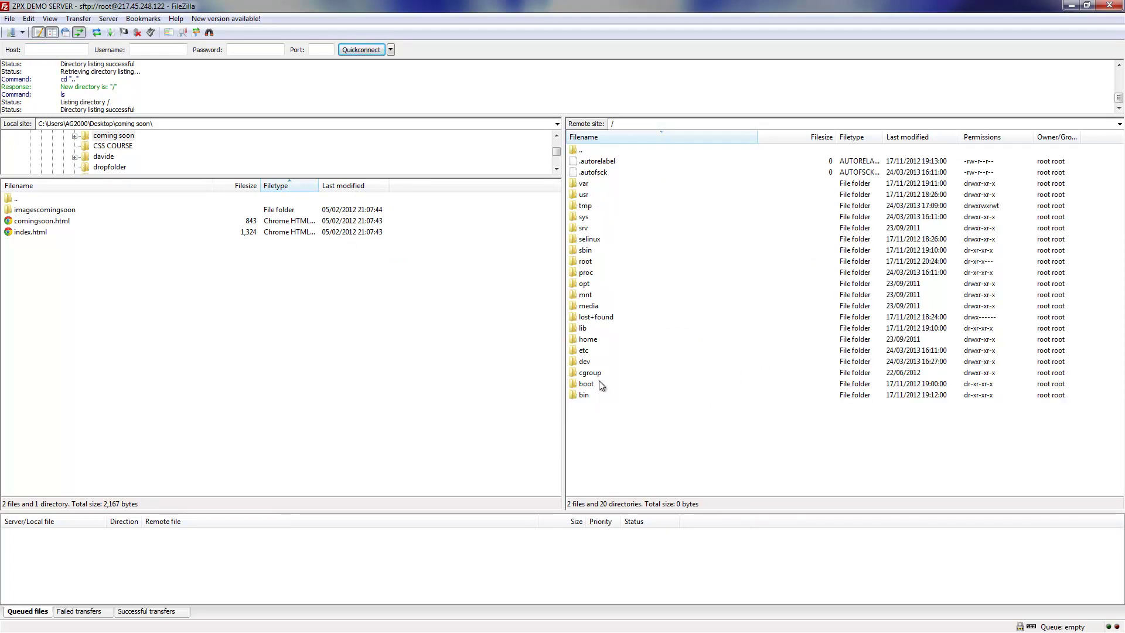
double_click(586, 150)
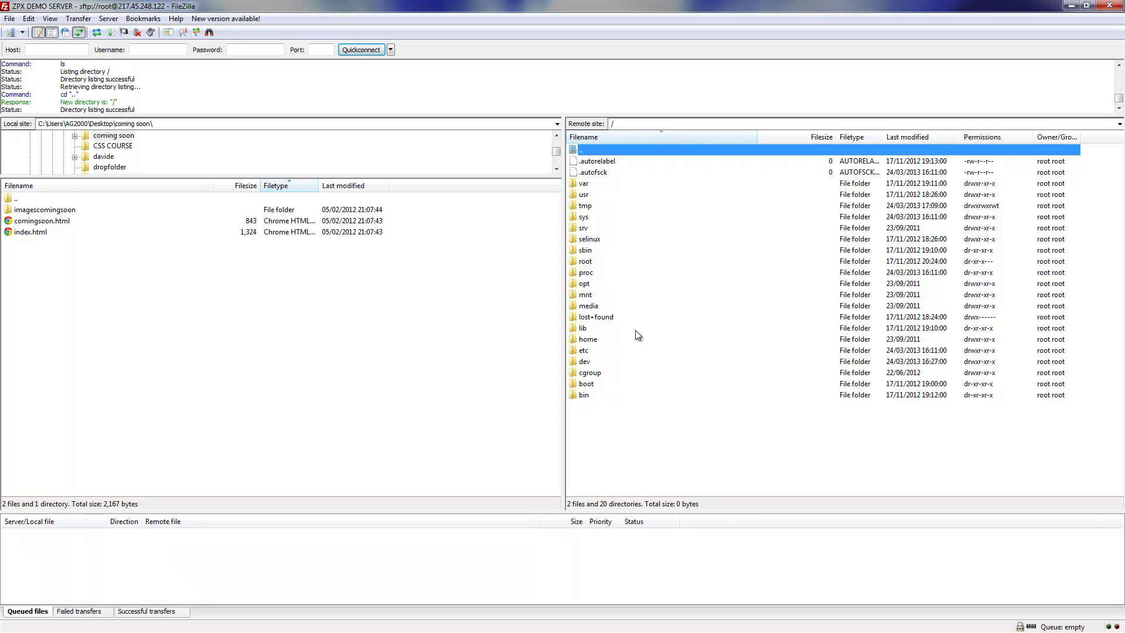
double_click(588, 184)
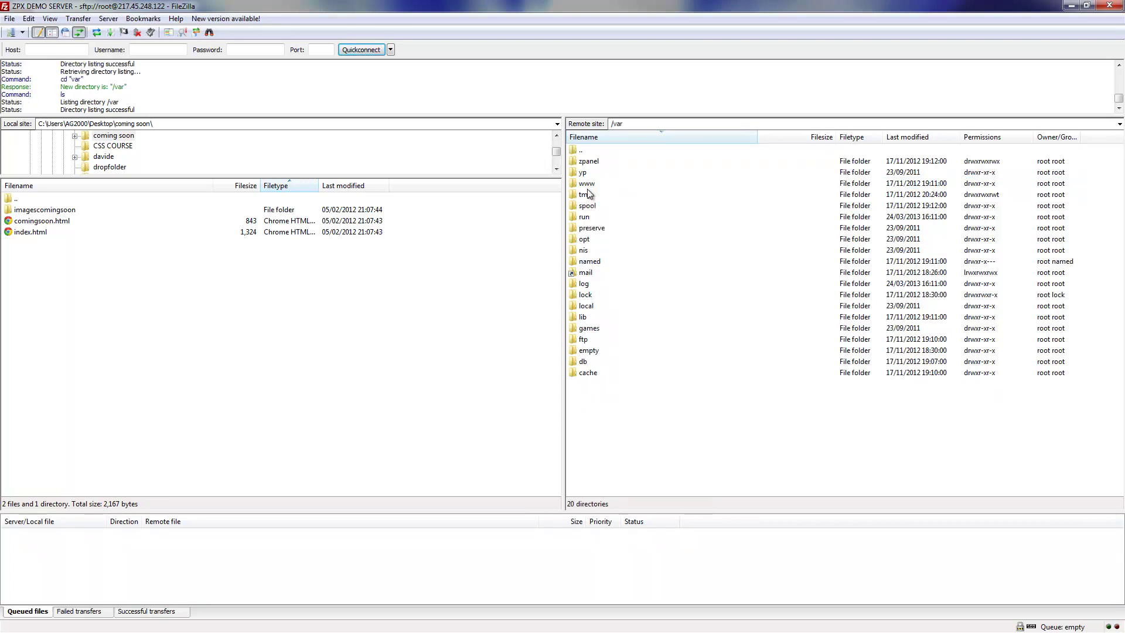
double_click(598, 162)
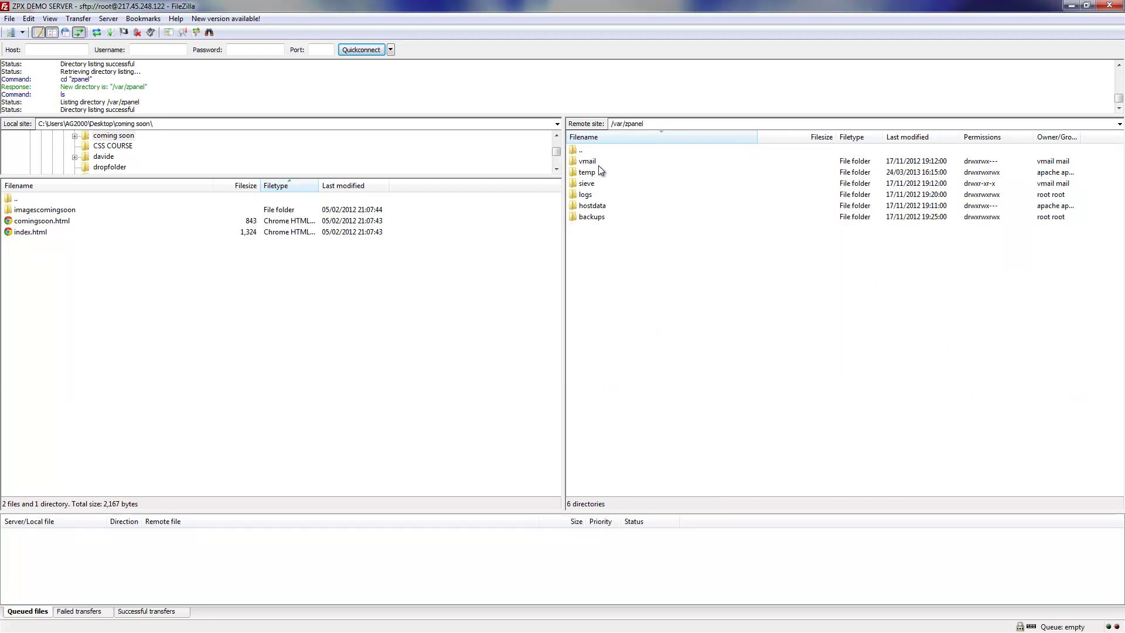
double_click(602, 207)
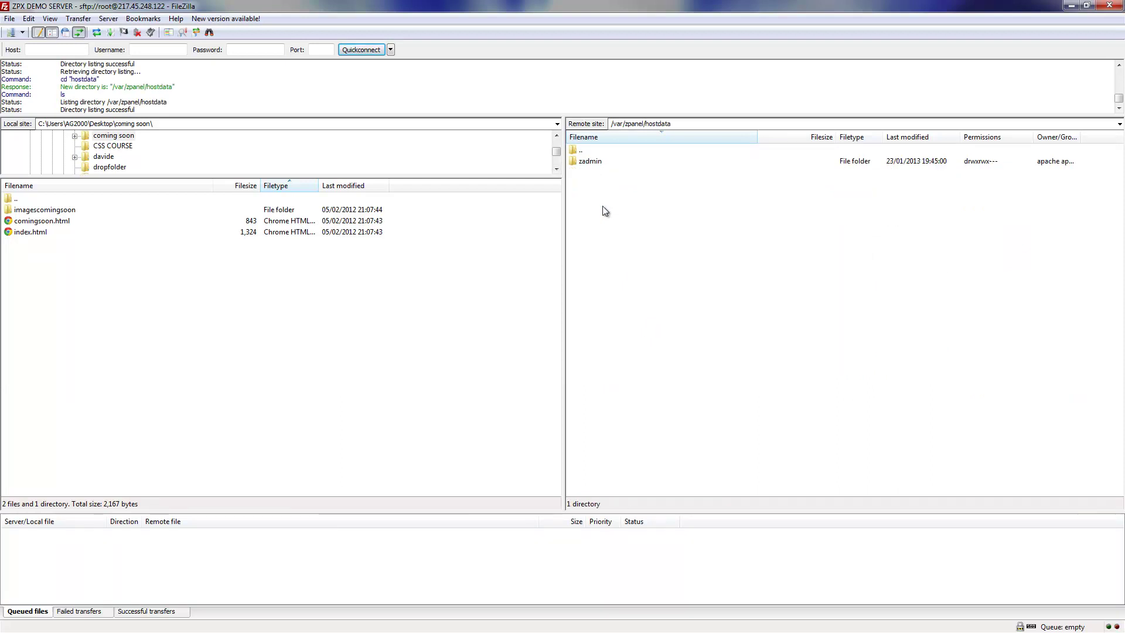
double_click(596, 163)
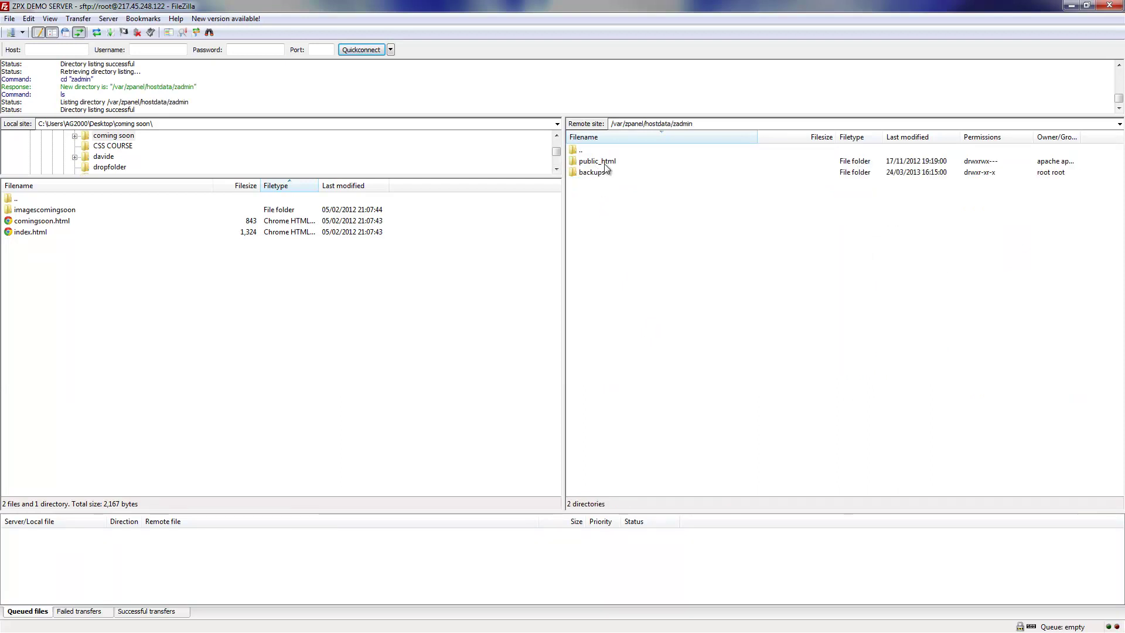
double_click(605, 164)
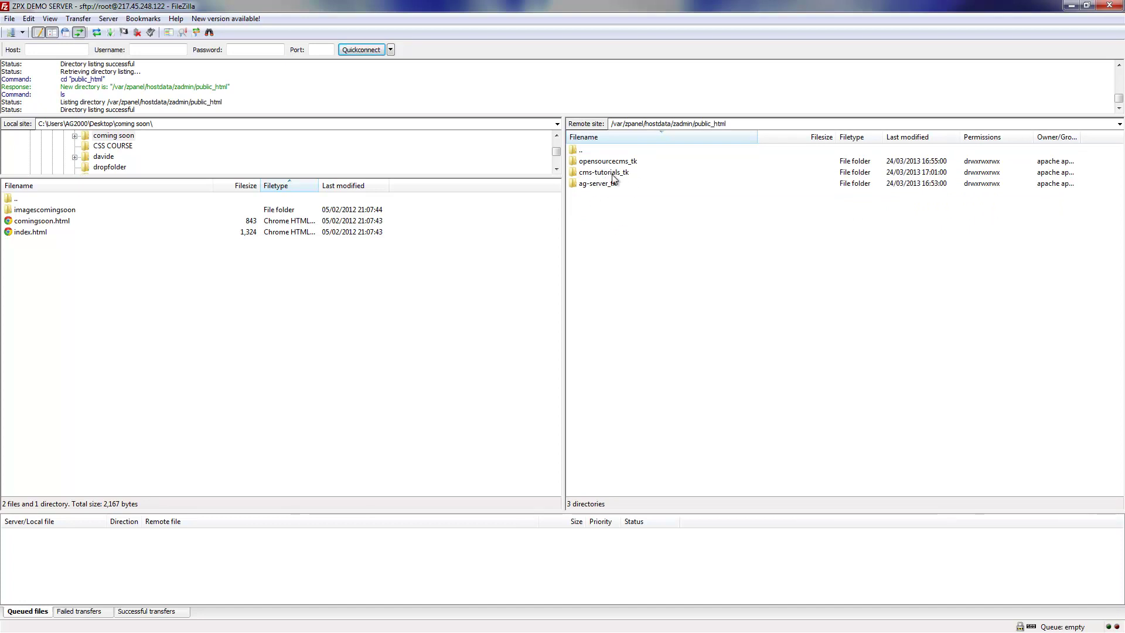
double_click(612, 174)
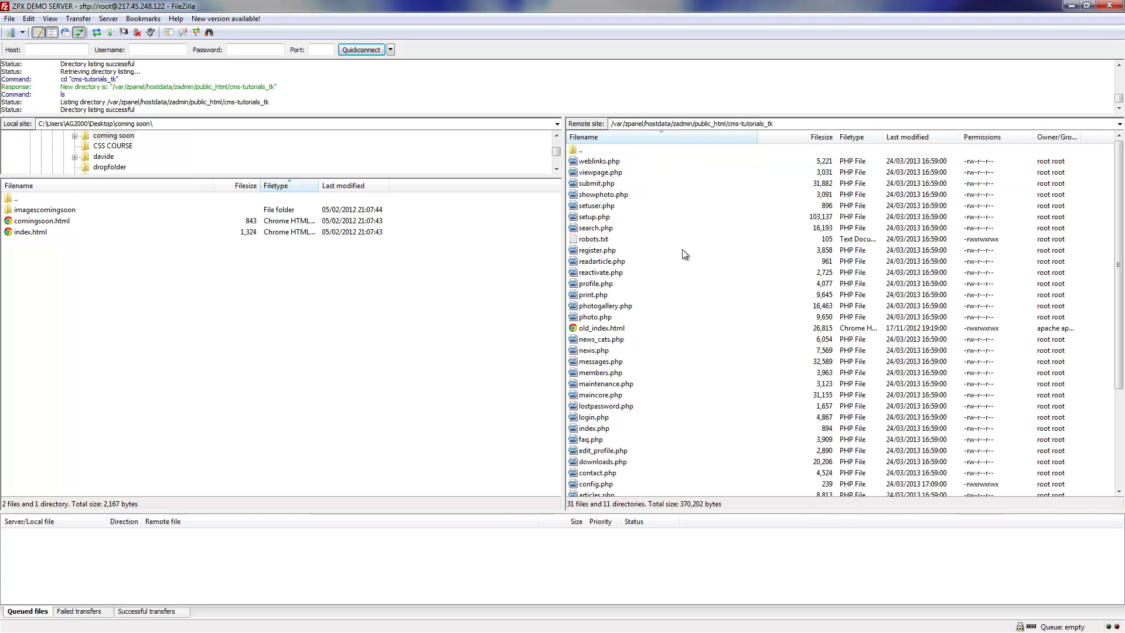
- Remove setup.php from the server's cms-tutorials_tk folder, leaving 30 files and 11 directories
left_click(600, 219)
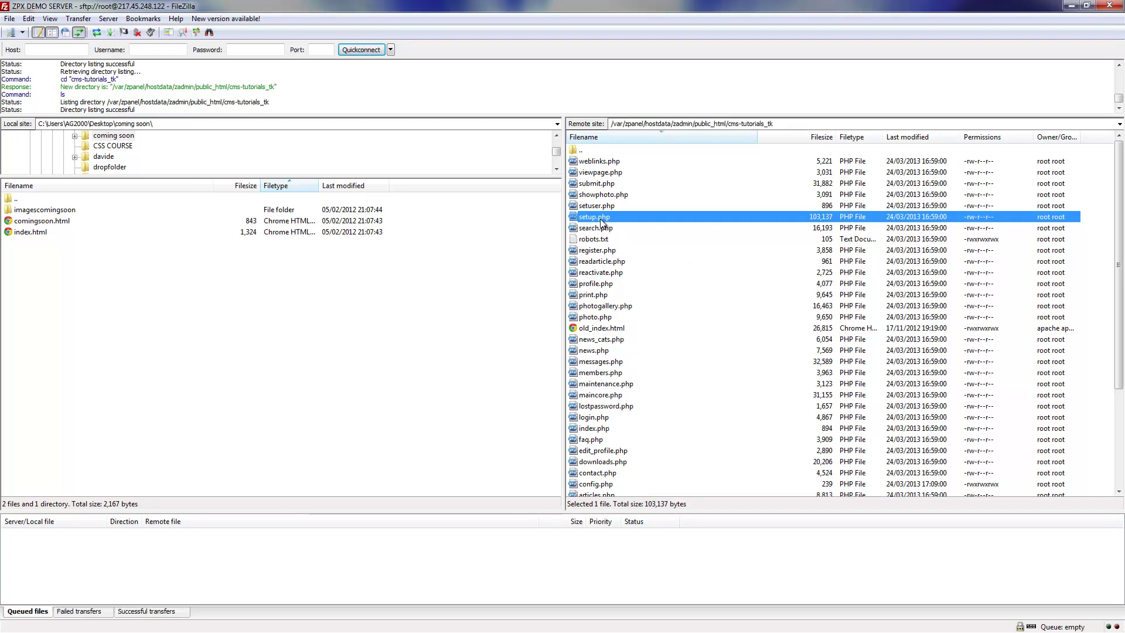
key("Delete")
key("Return")
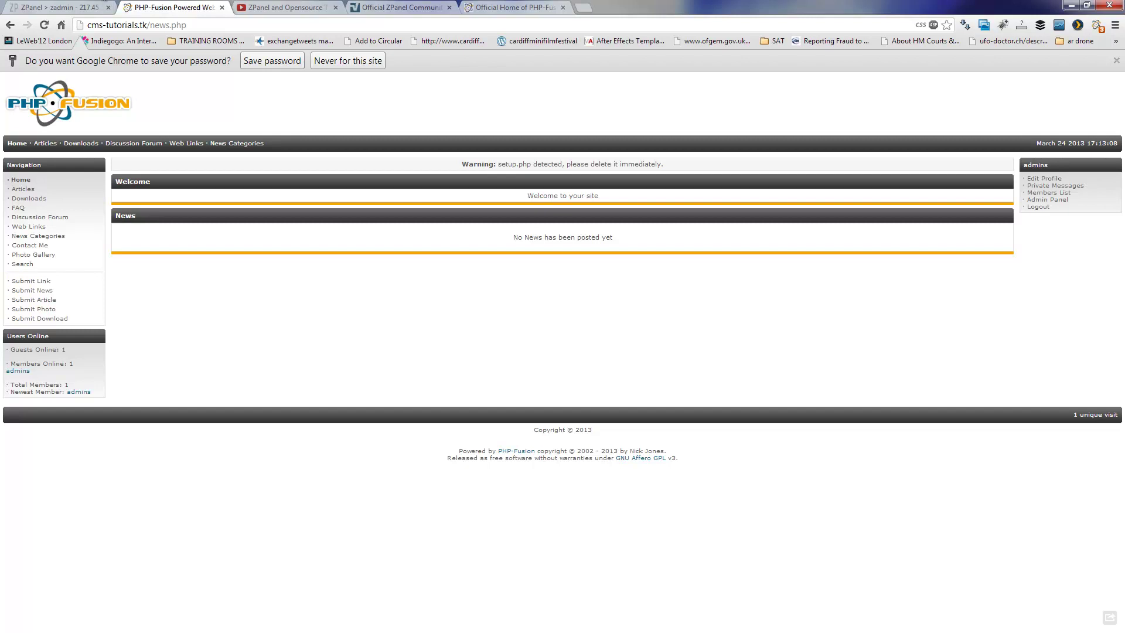
- Save the login password, reload the news page so the setup.php warning disappears, then switch to the YouTube channel tab
left_click(270, 61)
left_click(44, 25)
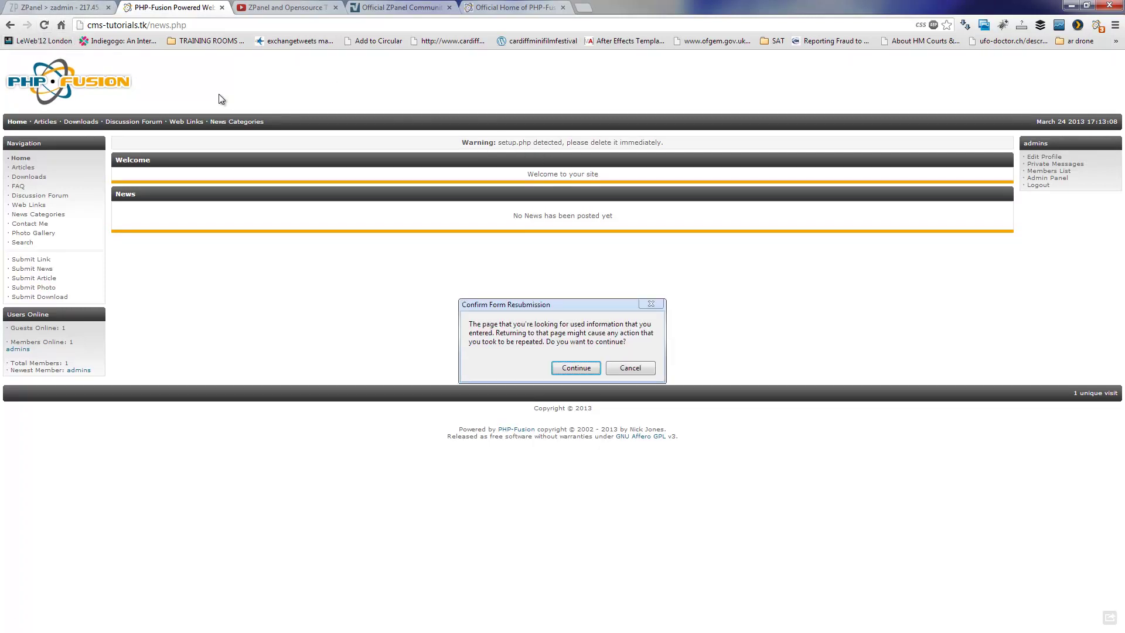
left_click(577, 368)
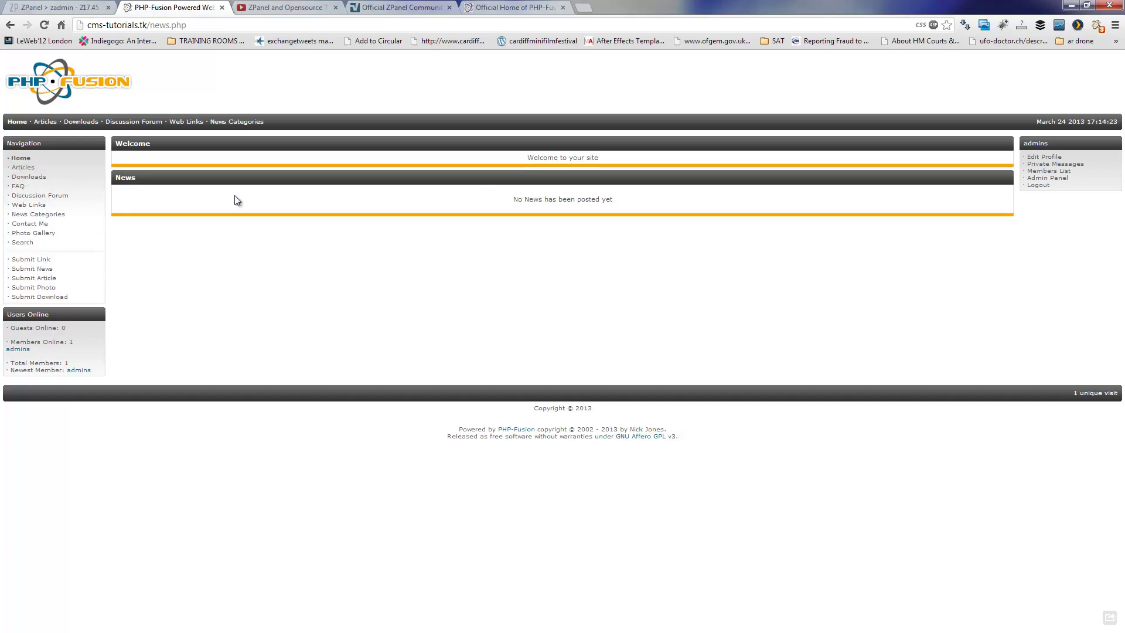
left_click(286, 6)
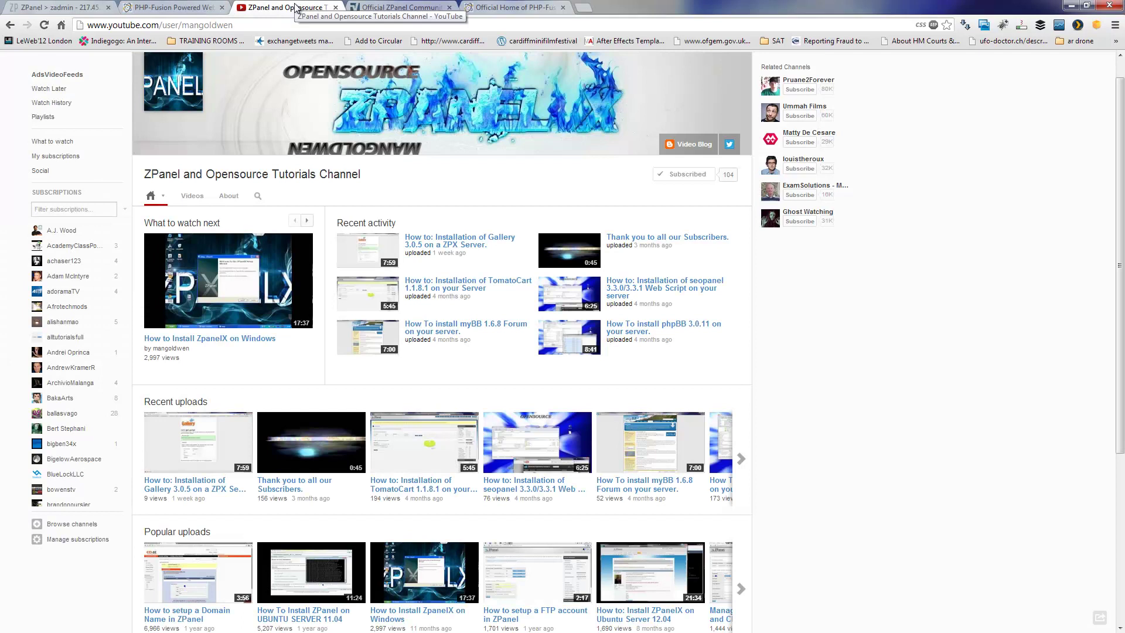